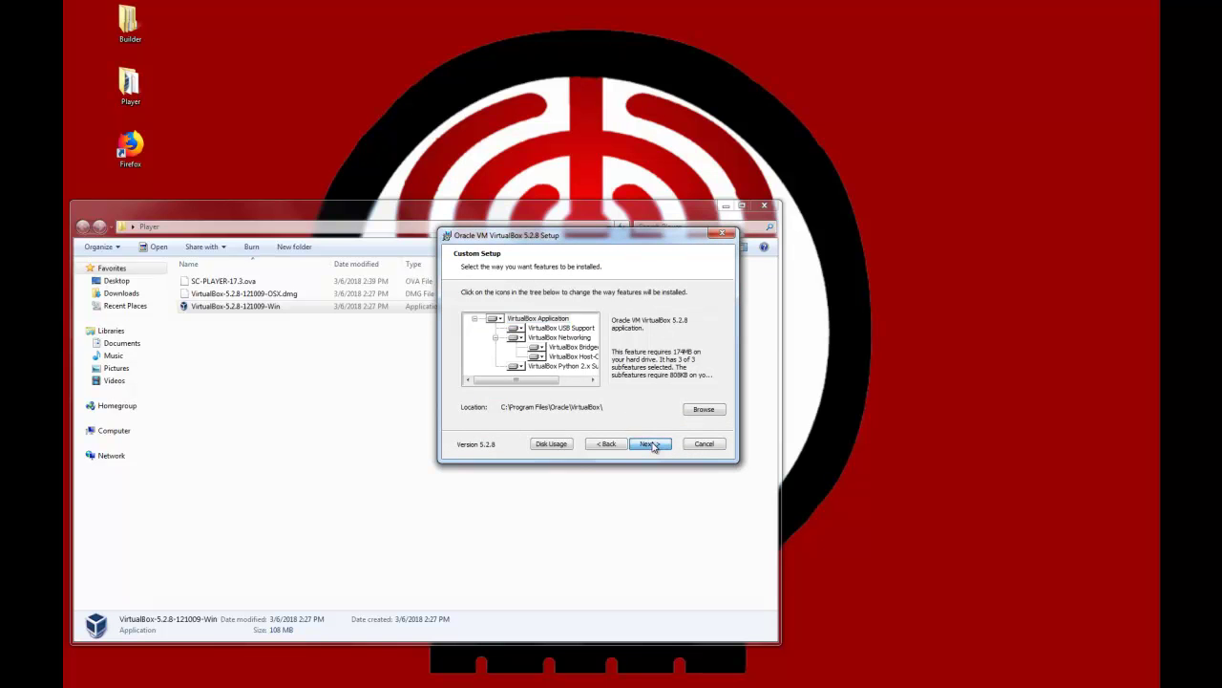
- Install VirtualBox 5.2.8 with the default features and shortcuts, accept the network interruption, and finish setup without starting the program
click(651, 445)
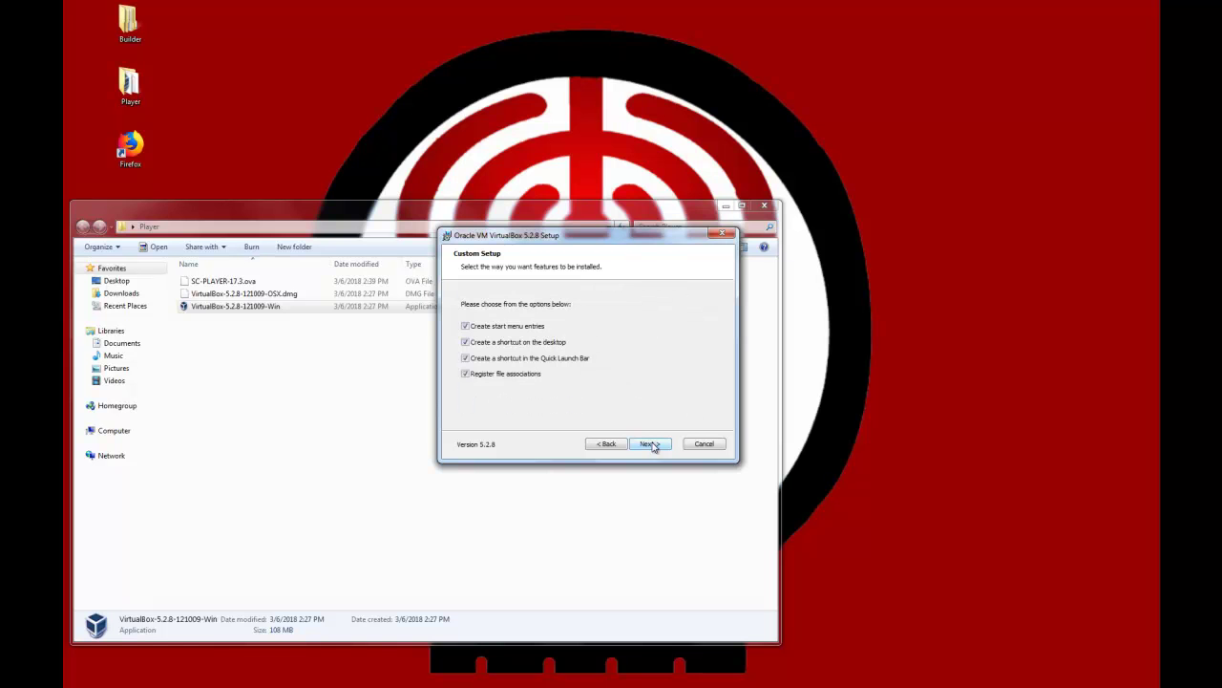
click(650, 445)
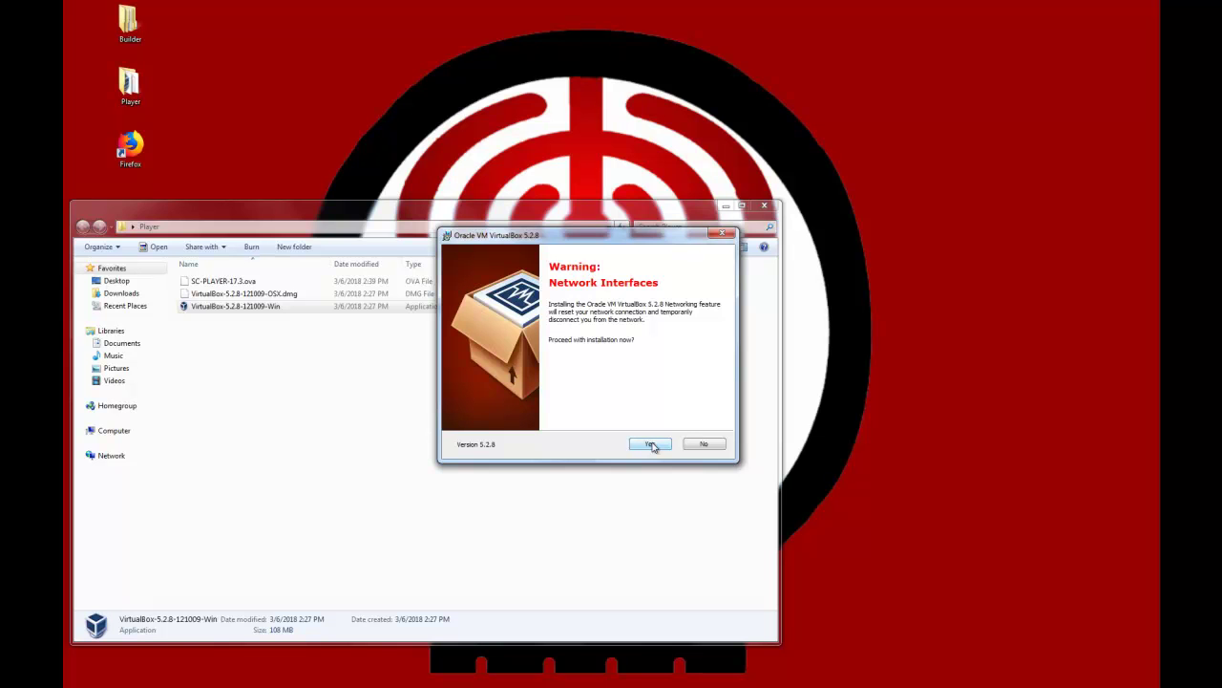
click(653, 447)
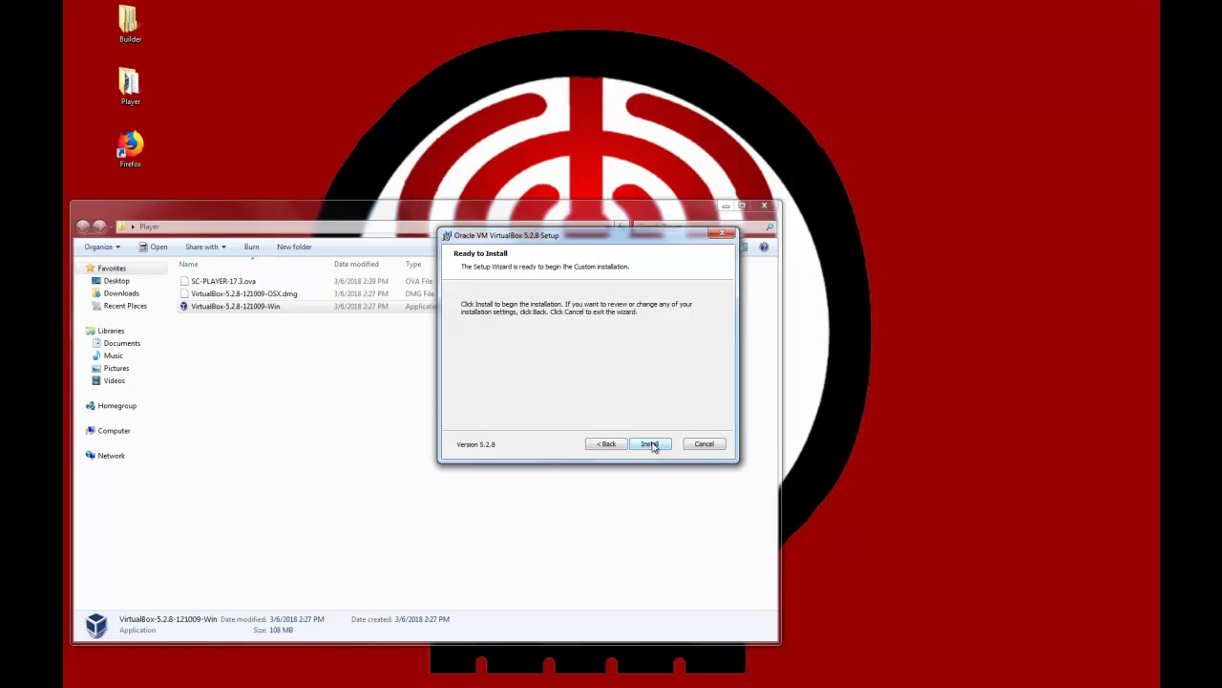
click(653, 445)
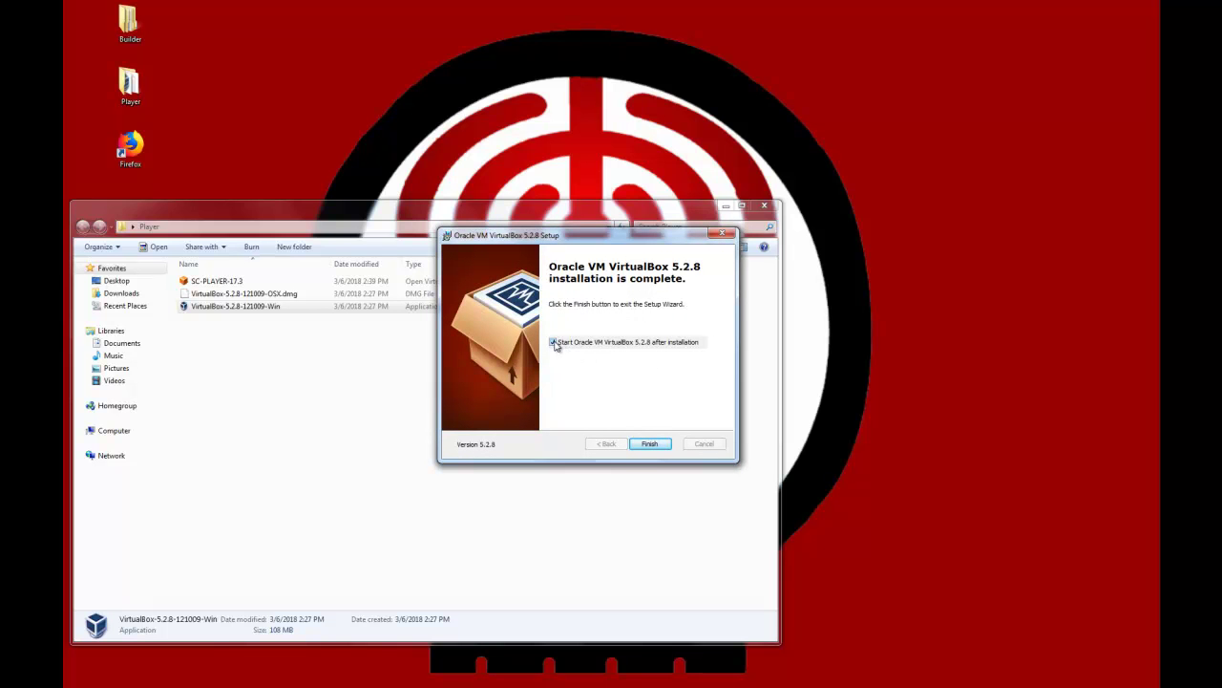
click(554, 343)
click(649, 444)
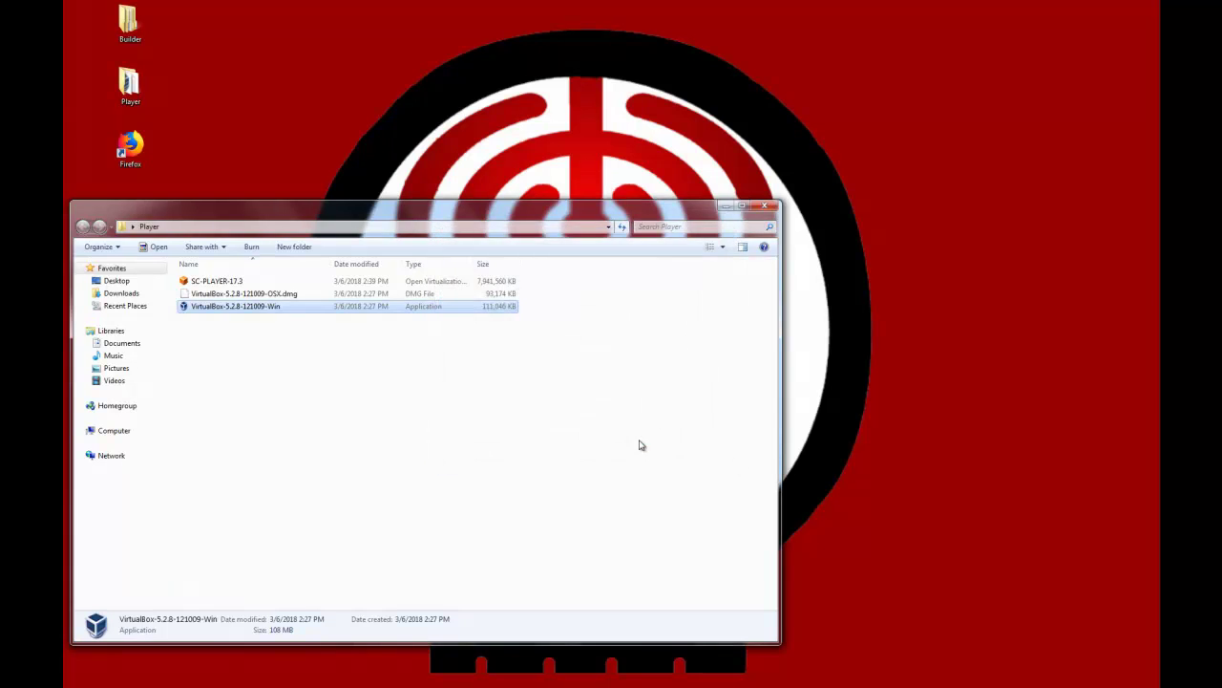
- Move the Player folder window clear of the desktop shortcuts, launch Oracle VM VirtualBox from its desktop shortcut, and reposition its window
drag(643, 213, 827, 92)
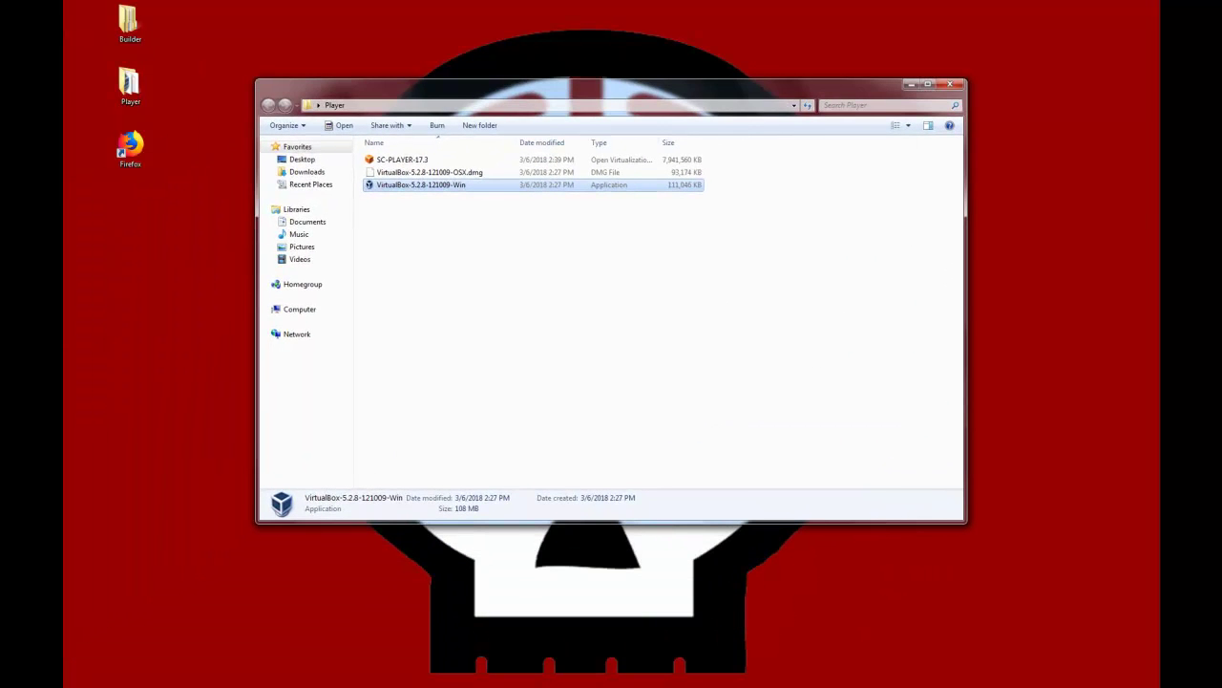
drag(159, 191, 172, 232)
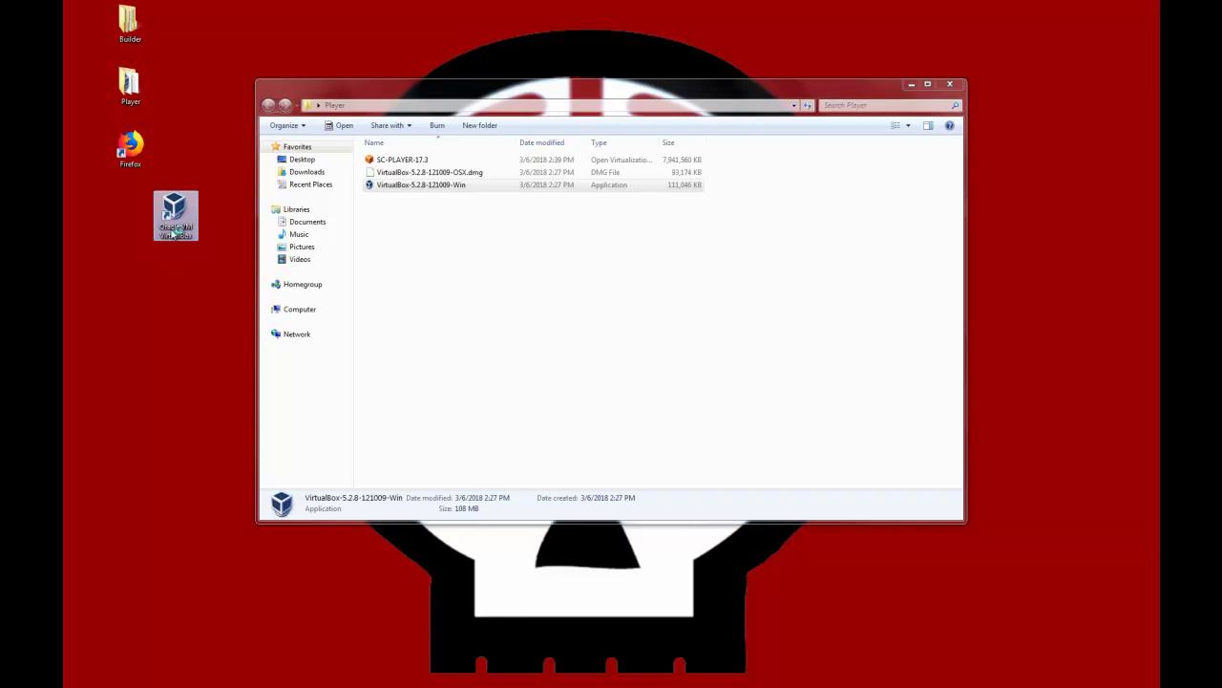
double_click(175, 230)
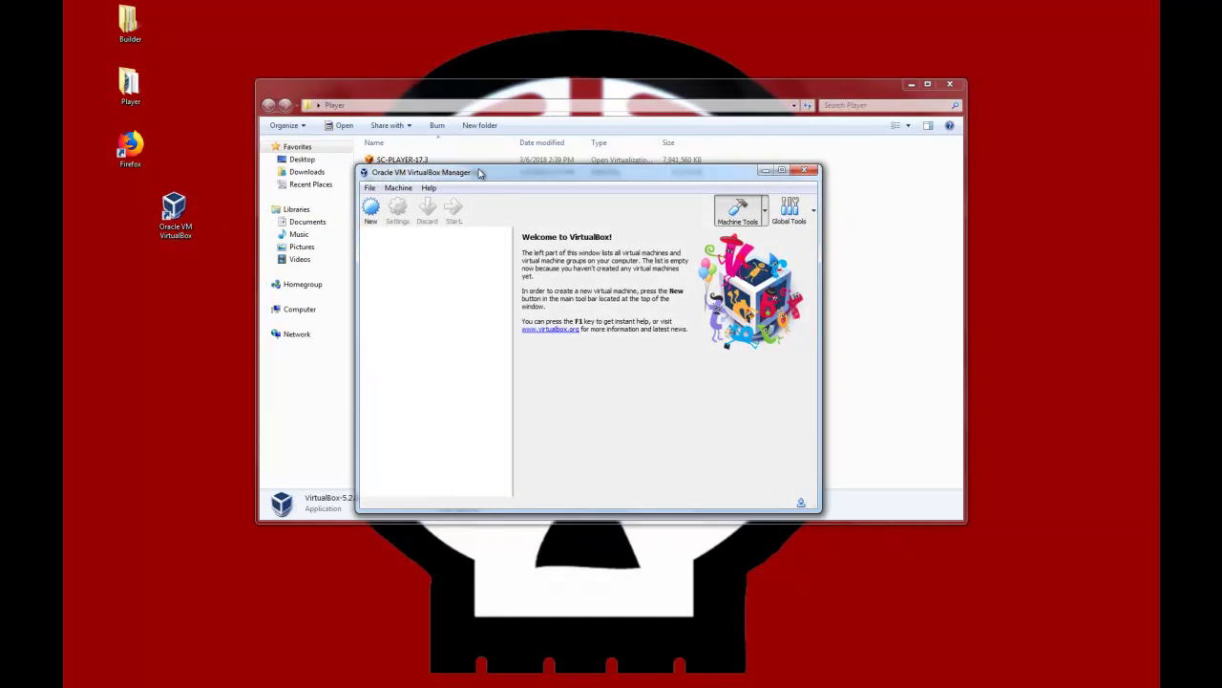
drag(541, 176, 659, 61)
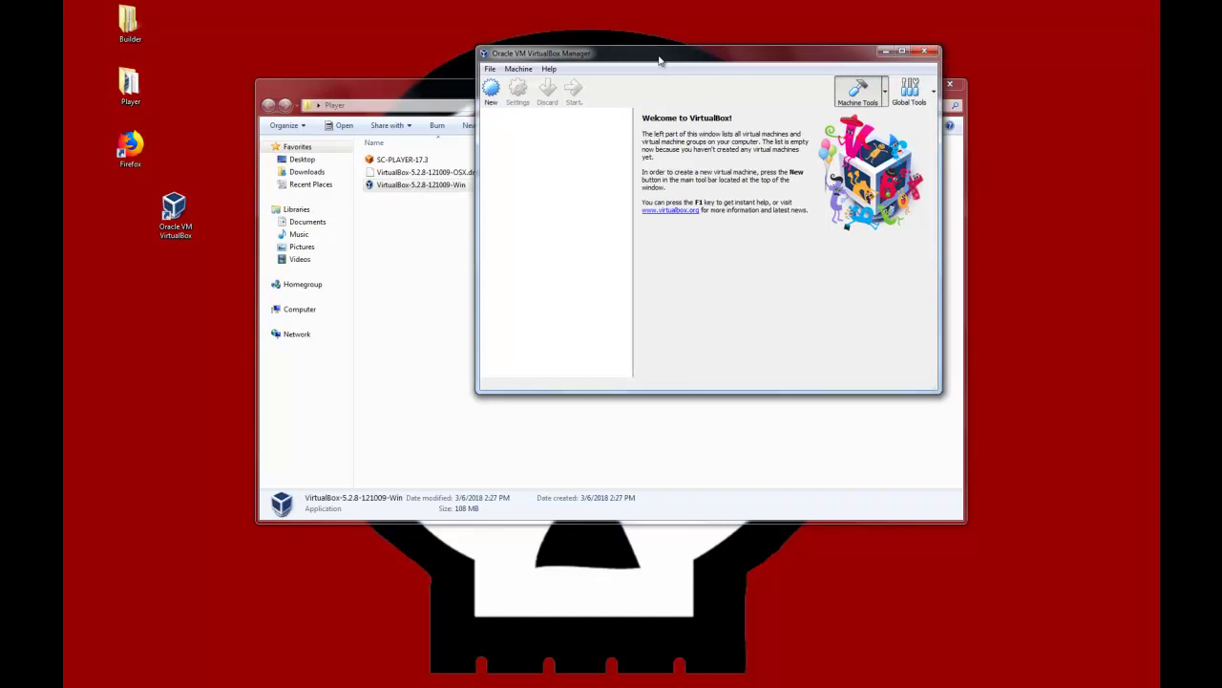
- Disable the automatic check for updates in the VirtualBox preferences
click(494, 75)
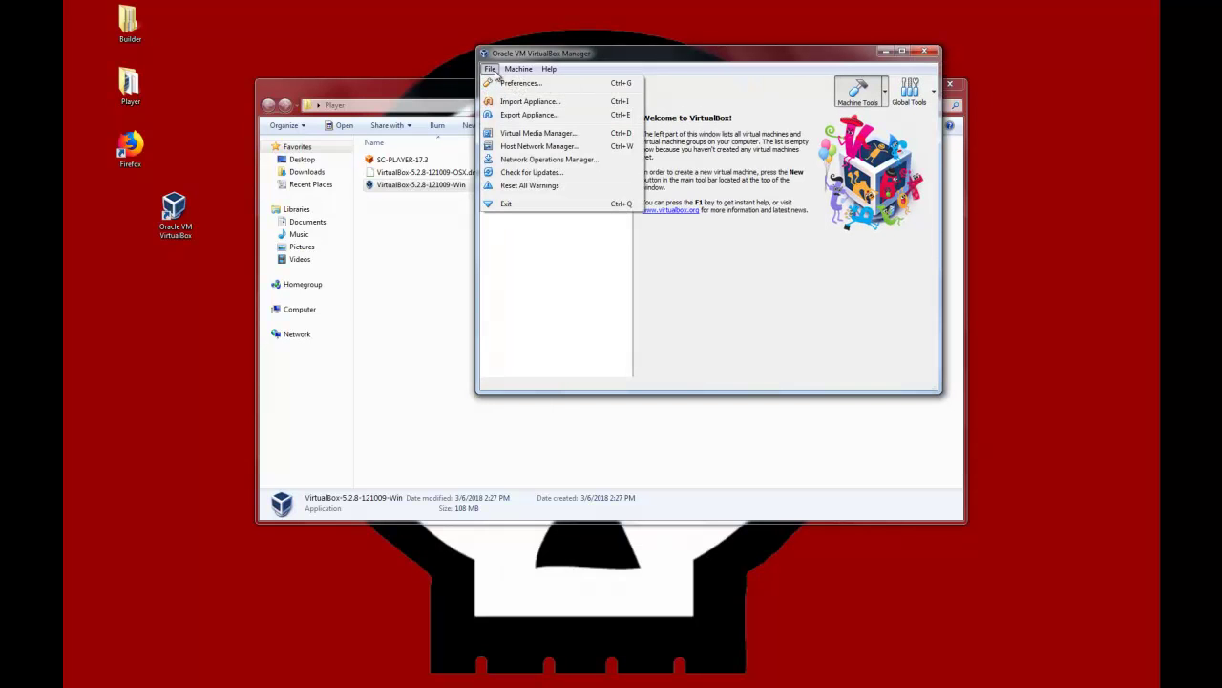
click(497, 84)
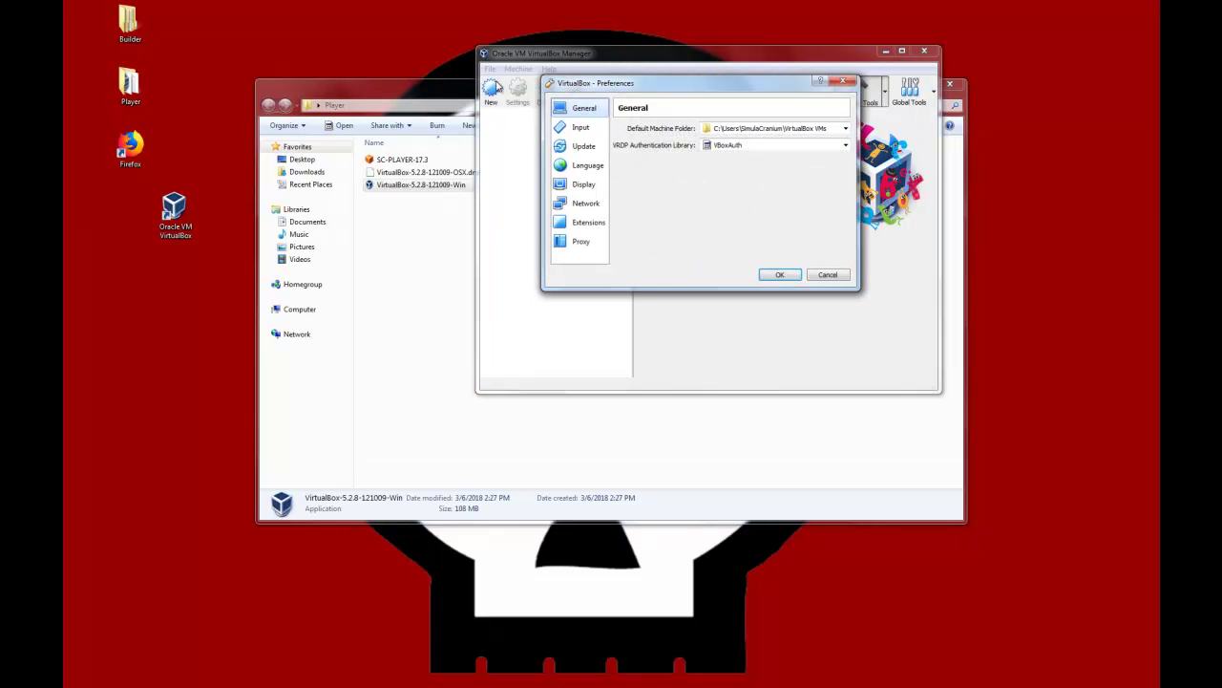
click(585, 149)
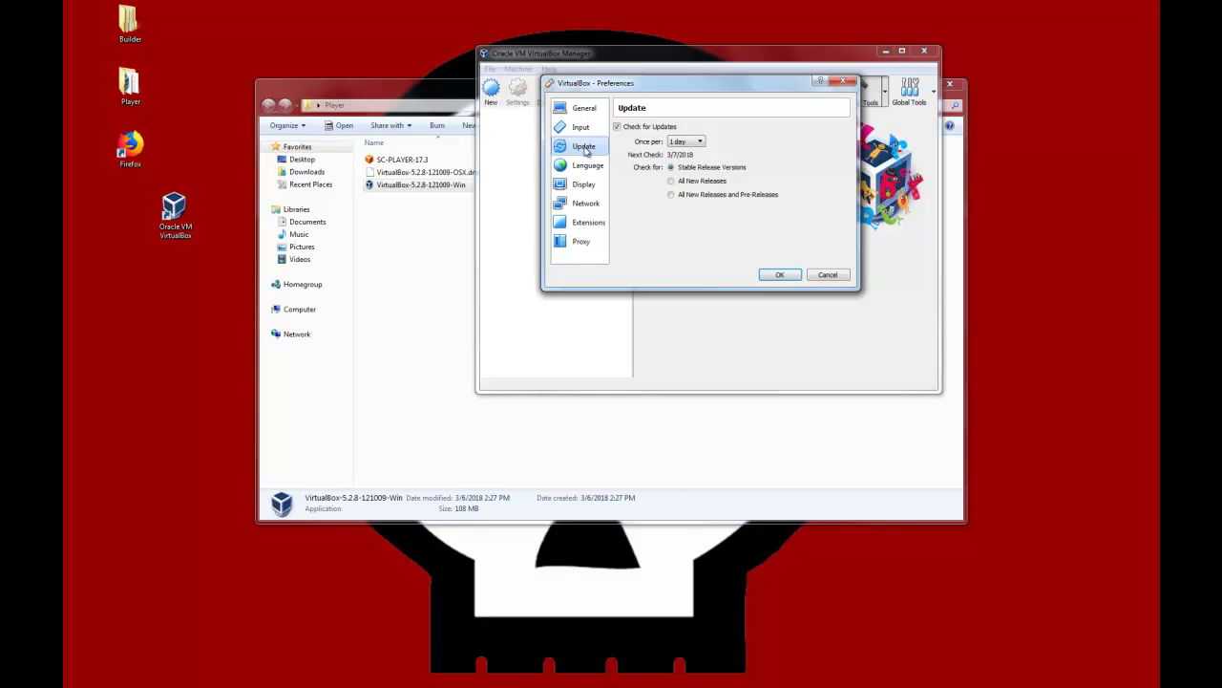
click(619, 129)
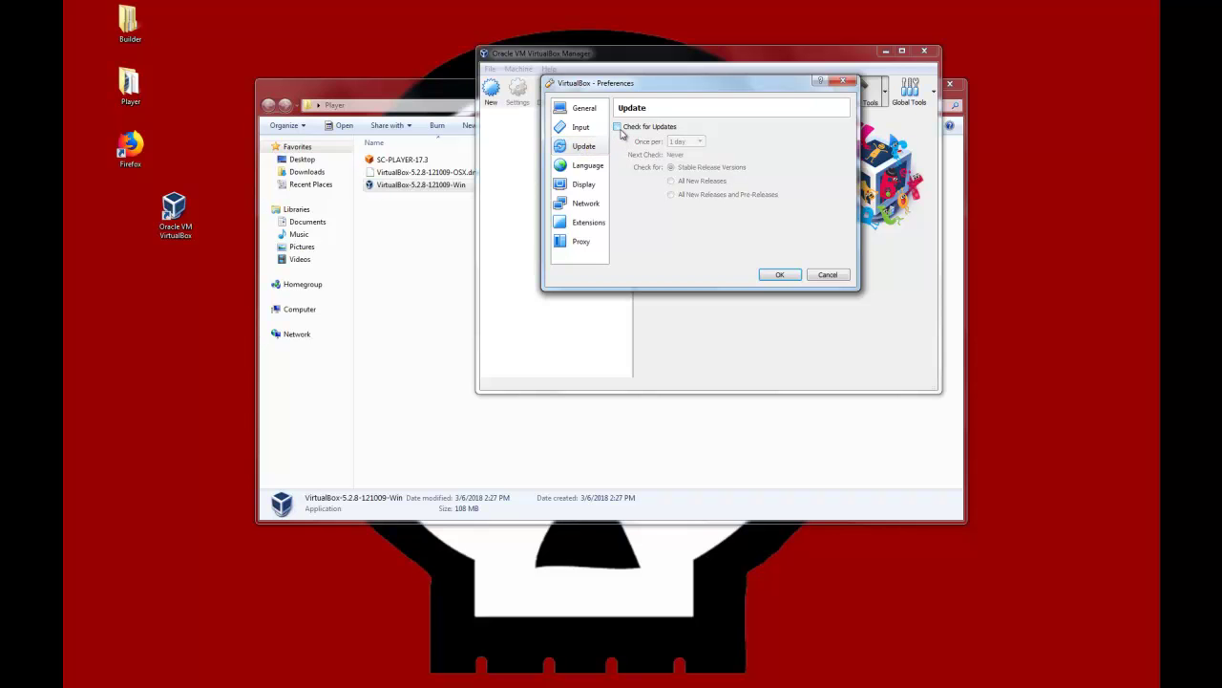
click(778, 275)
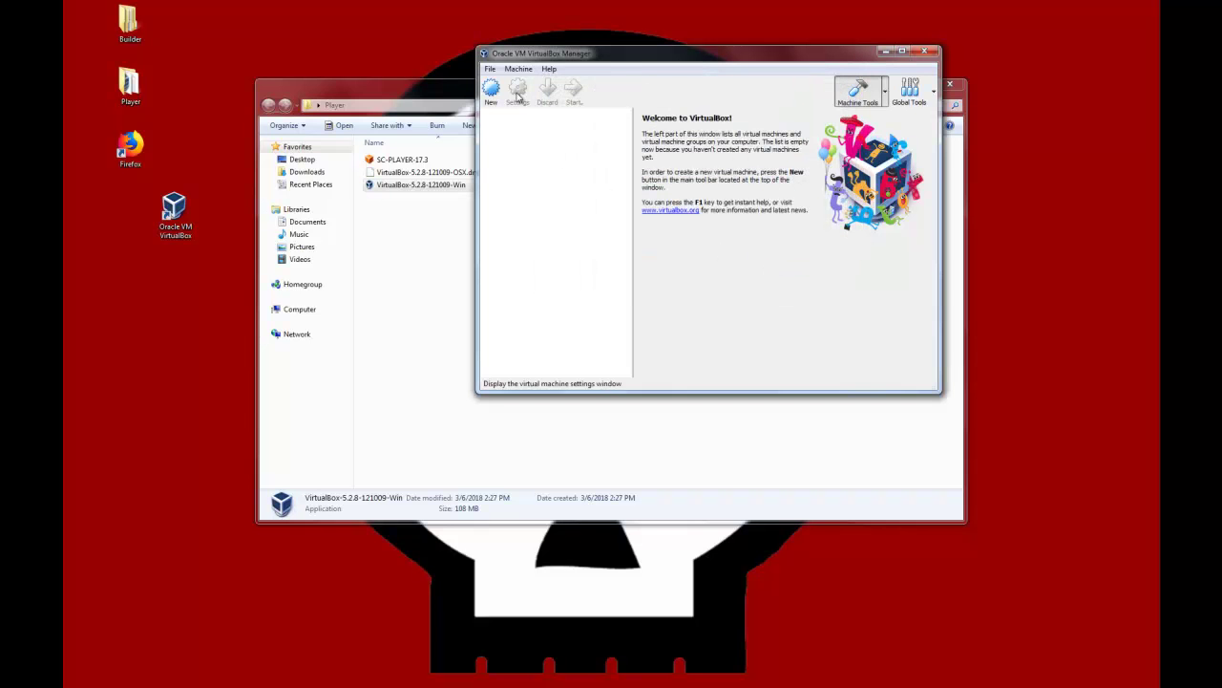
- Choose SC-PLAYER-17.3.ova from the desktop's Player folder as the appliance to import and proceed to the appliance settings
click(491, 70)
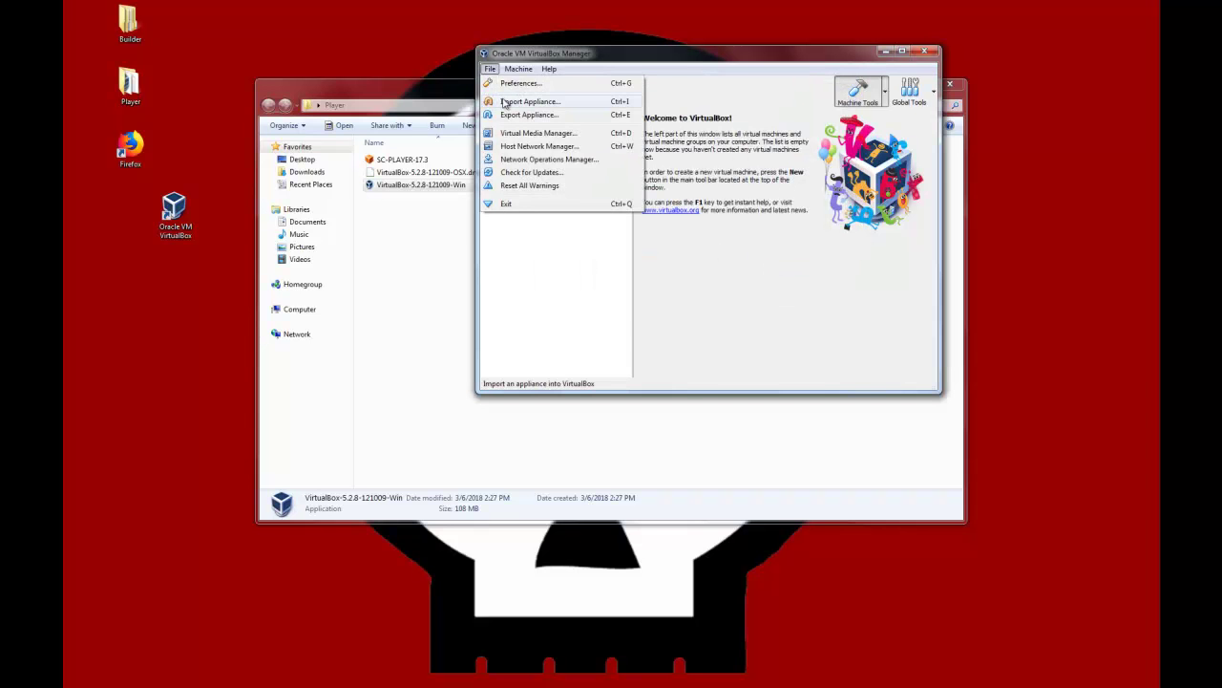
click(516, 101)
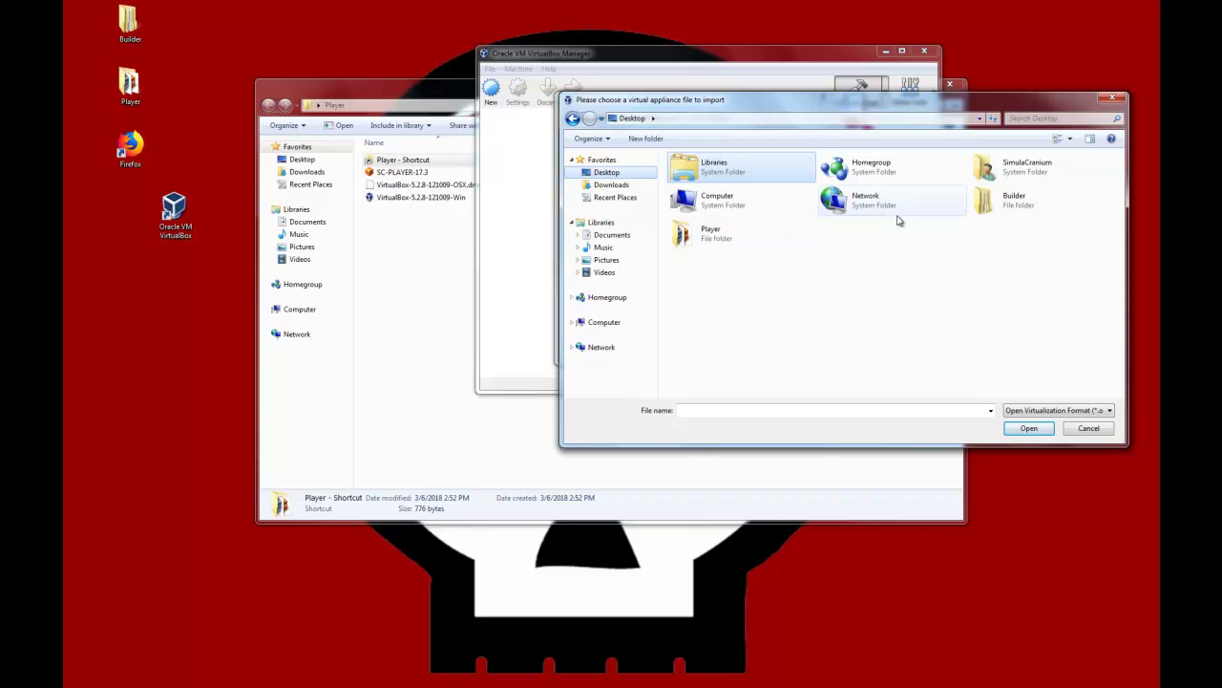
double_click(711, 234)
double_click(723, 186)
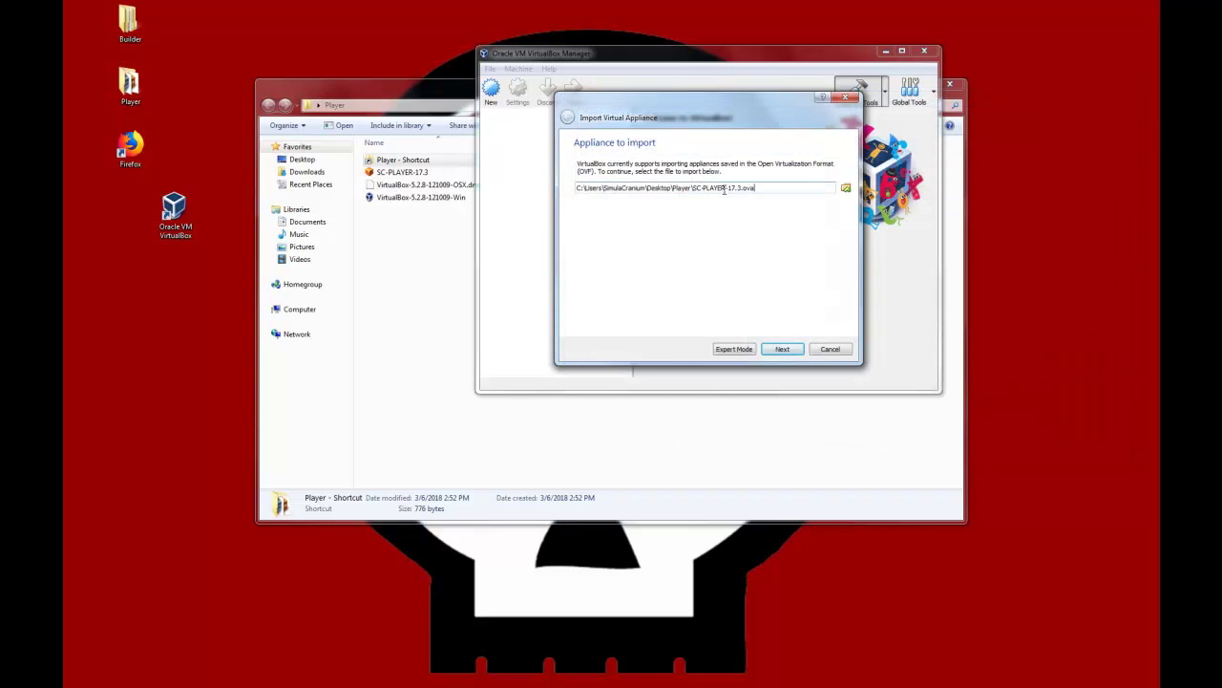
click(777, 349)
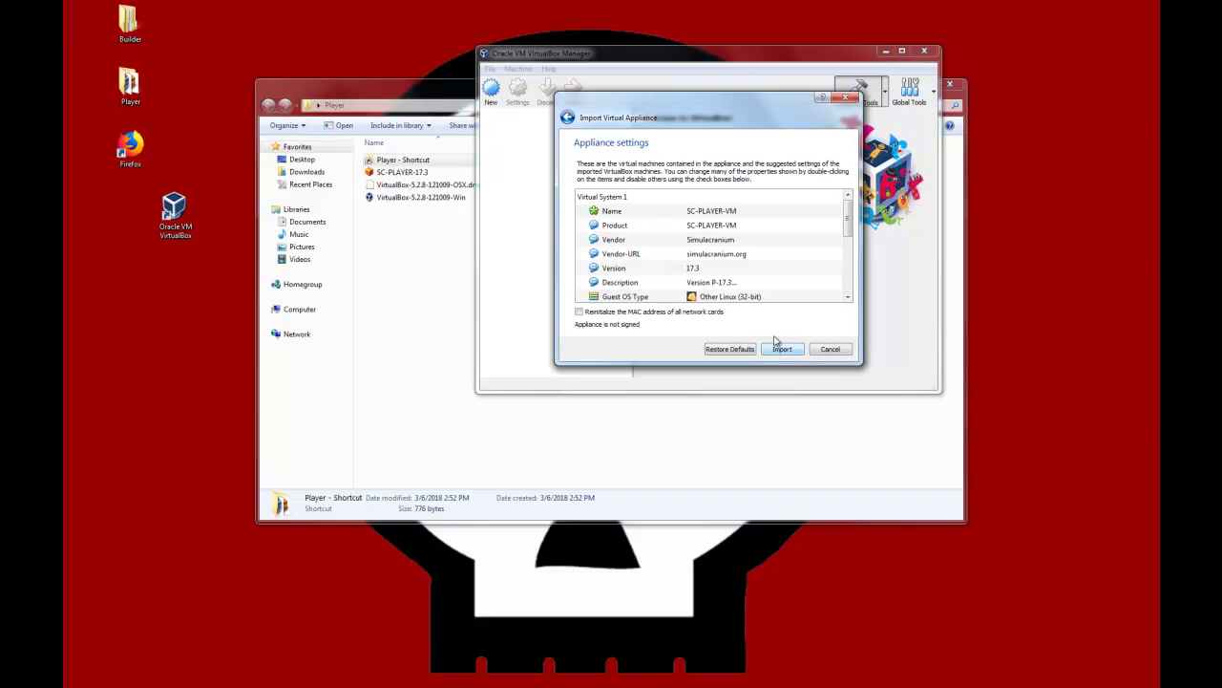
- Review the appliance settings, enable reinitializing the MAC address of all network cards, and start the import
scroll(750, 268, down, 2)
scroll(750, 269, down, 2)
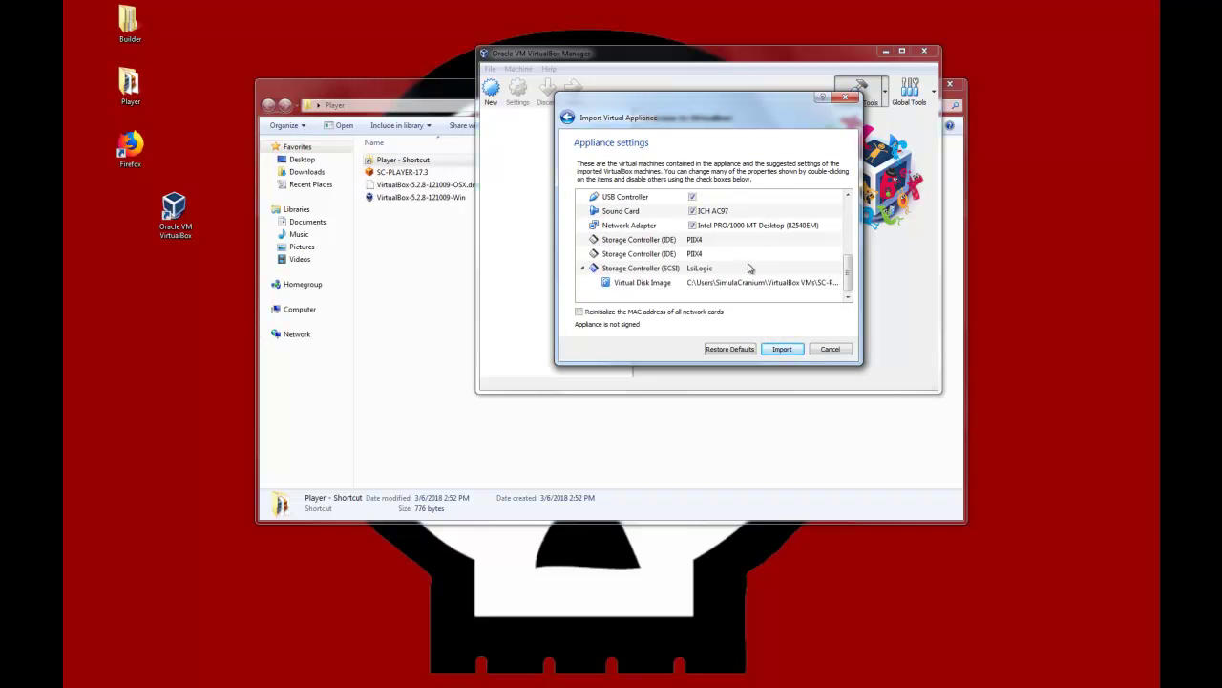
scroll(750, 268, up, 5)
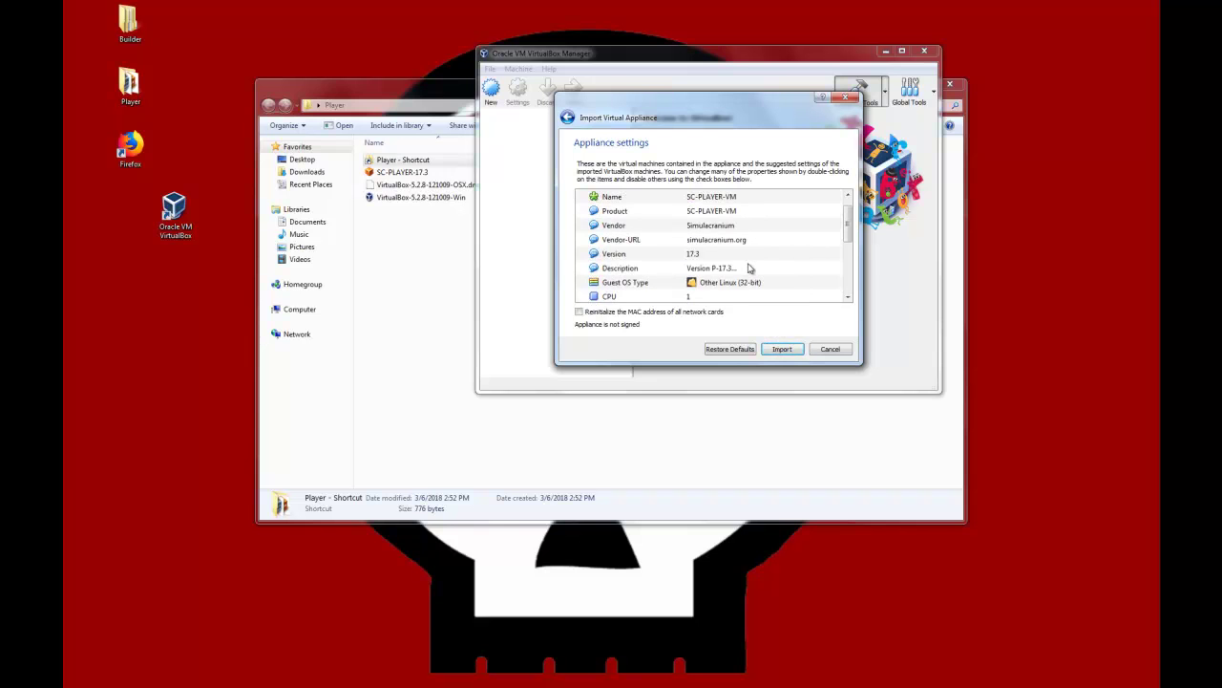
click(580, 312)
click(782, 349)
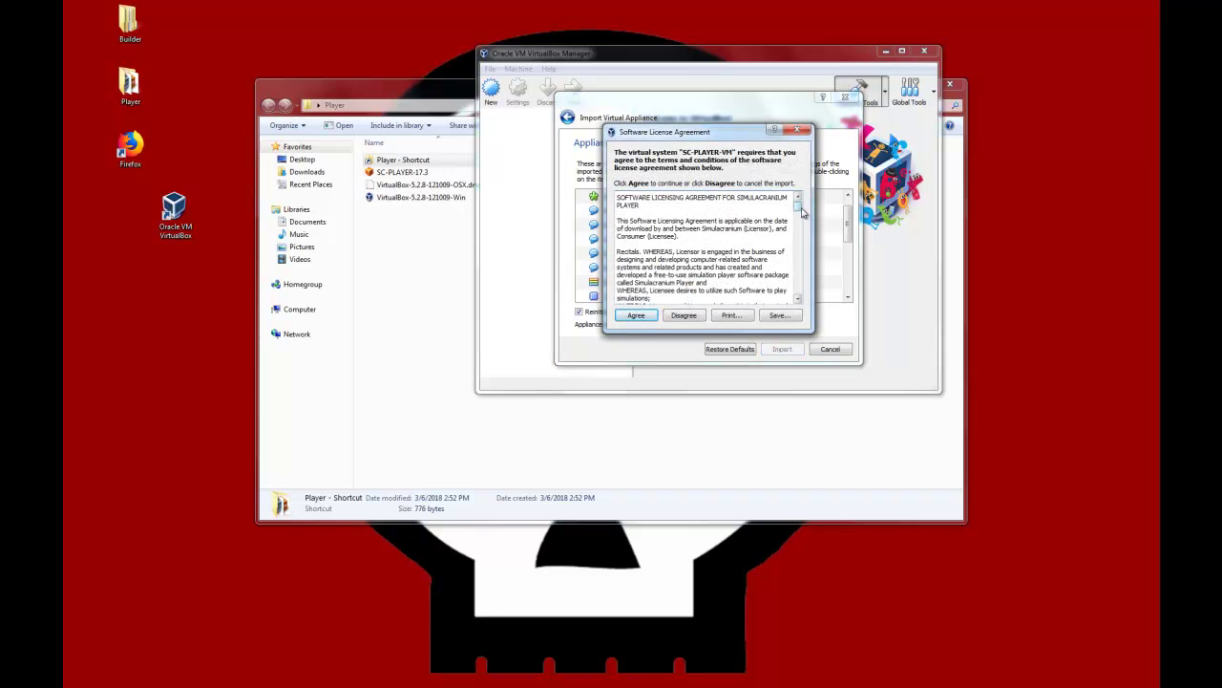
- Look through and agree to the SC-PLAYER-VM software license agreement, and close the Player folder window
scroll(801, 216, down, 2)
mouse_move(800, 216)
mouse_down()
mouse_move(798, 232)
mouse_move(799, 201)
mouse_up()
click(621, 316)
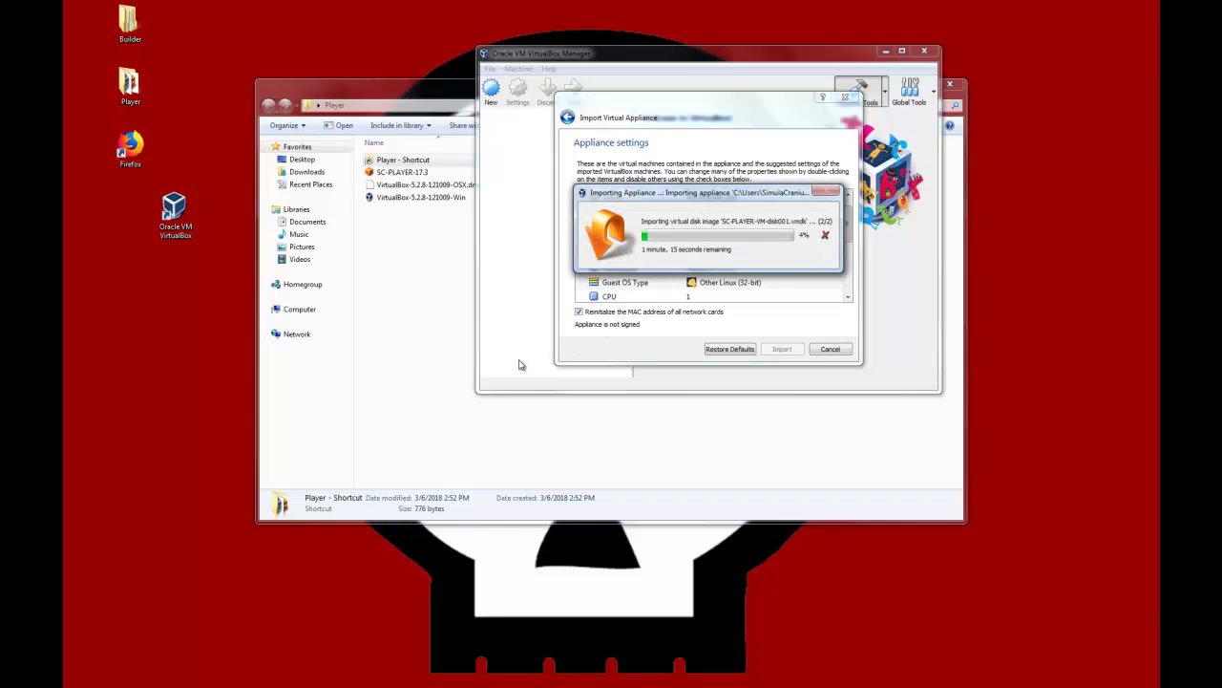
click(424, 406)
click(955, 86)
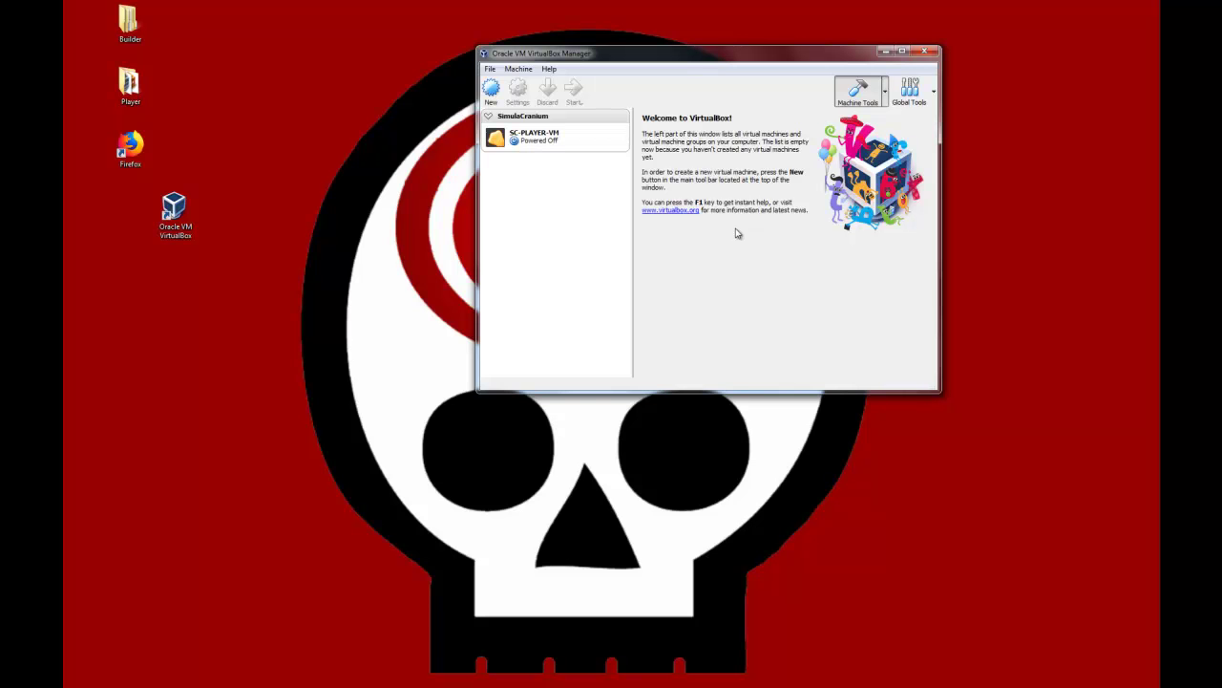
- Examine SC-PLAYER-VM's advanced network adapter, USB and SC-Shared folder settings, and leave them without saving changes
click(561, 150)
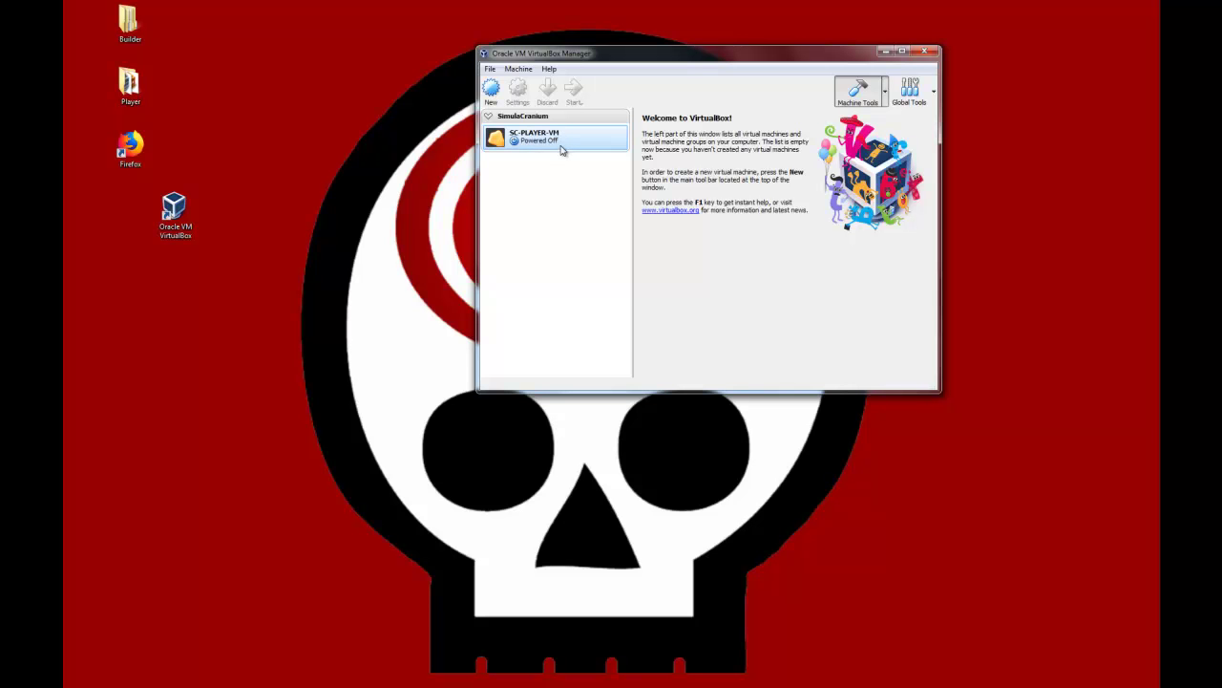
click(561, 150)
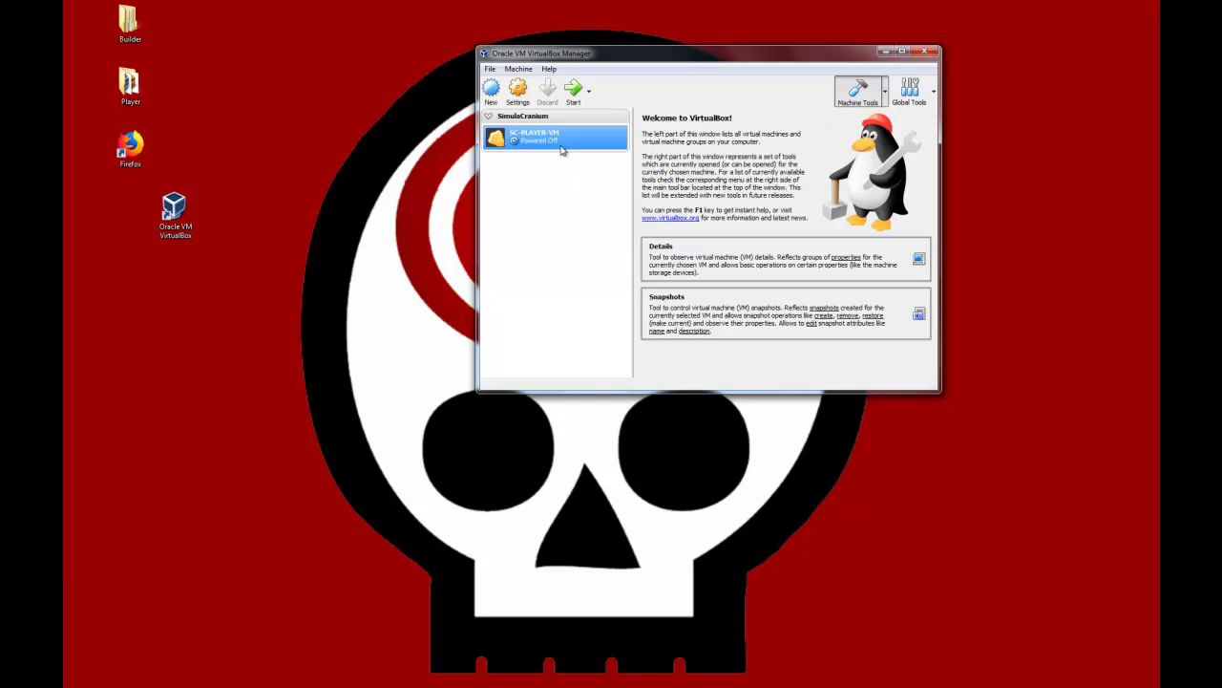
click(530, 105)
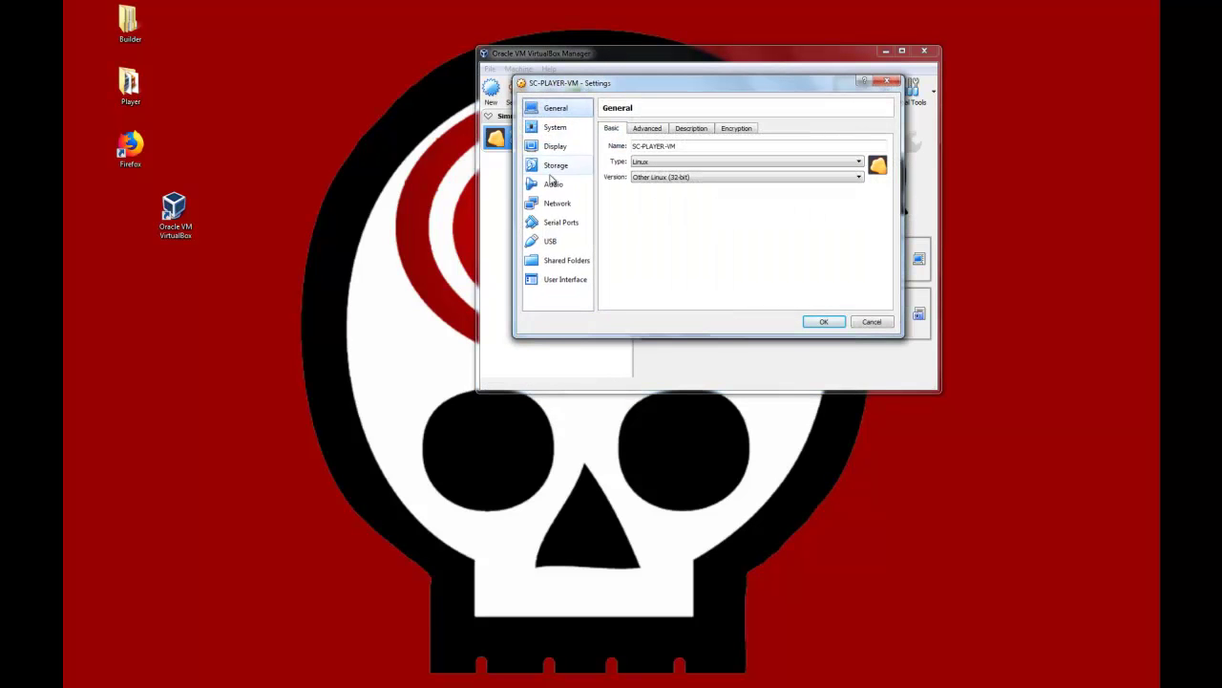
click(556, 210)
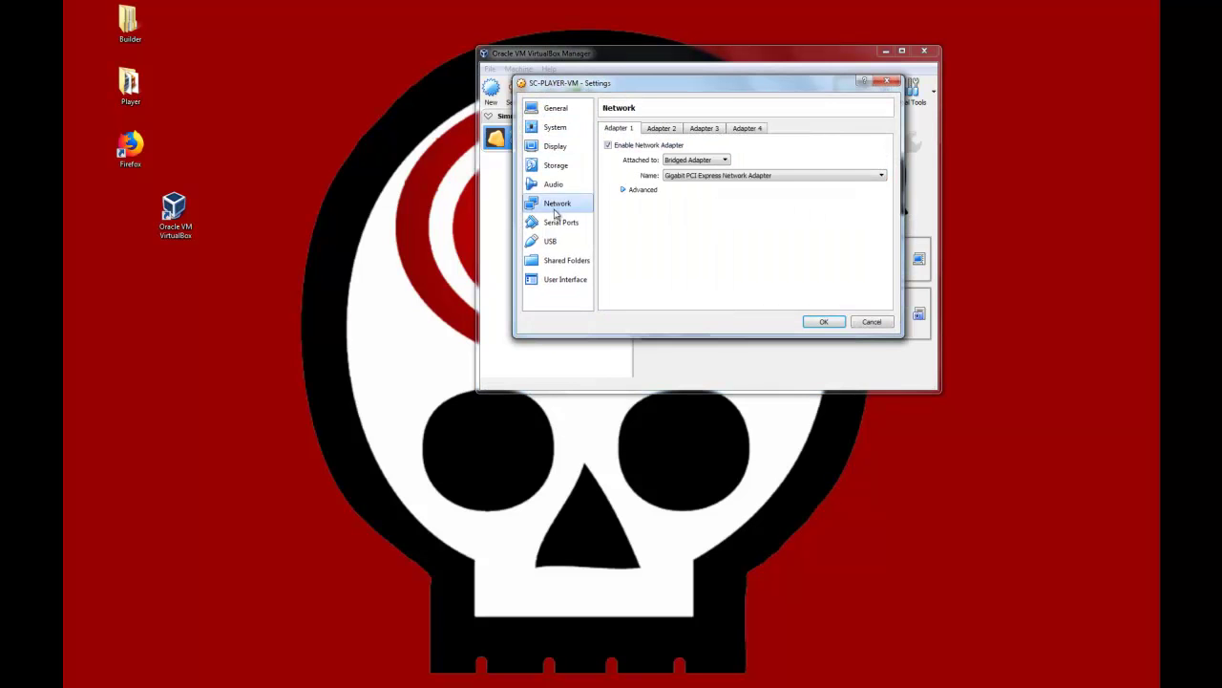
click(622, 191)
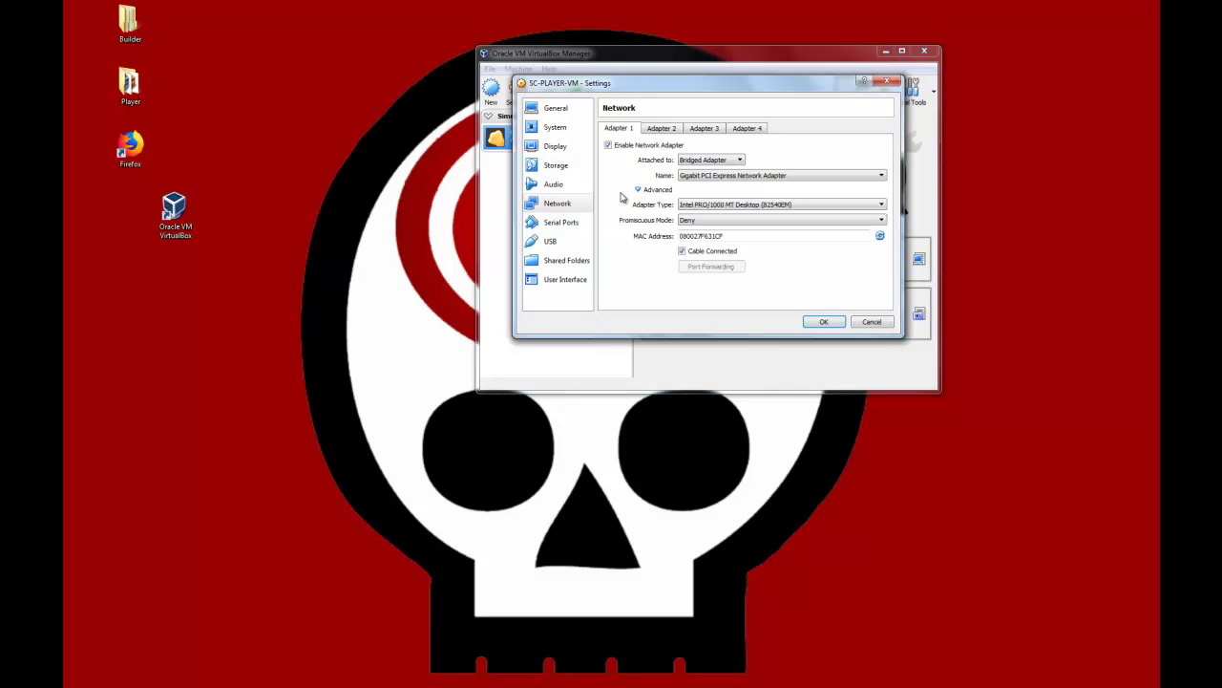
click(552, 109)
click(553, 241)
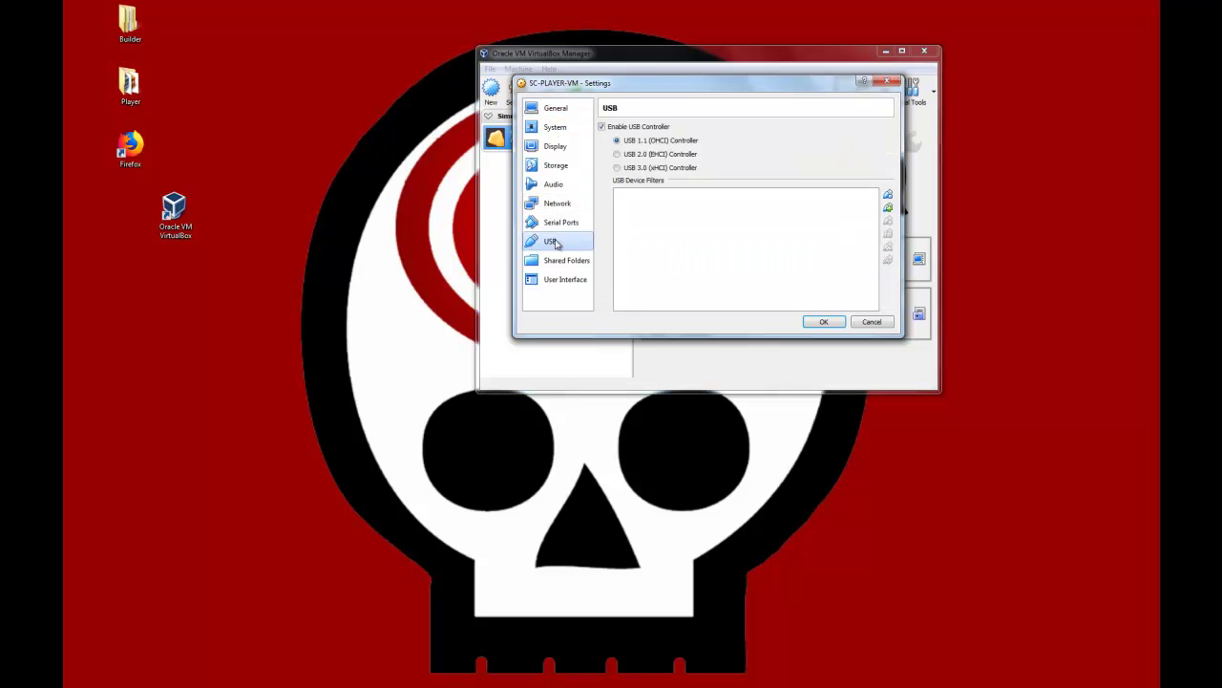
click(561, 263)
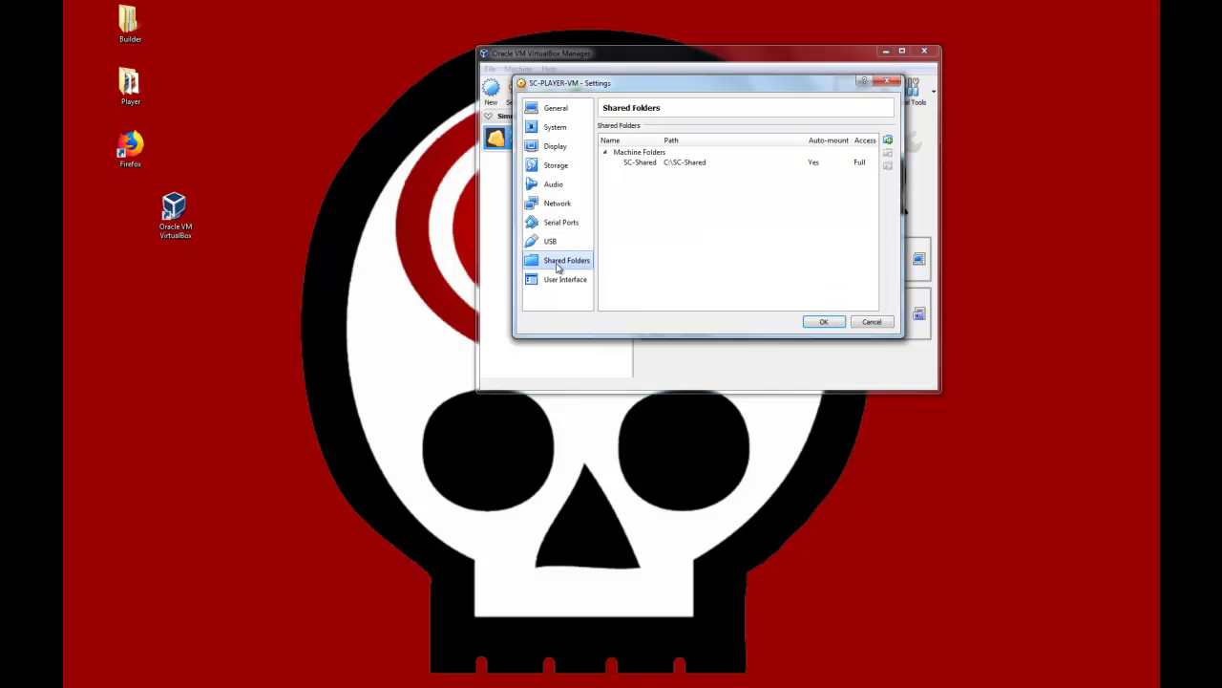
click(718, 165)
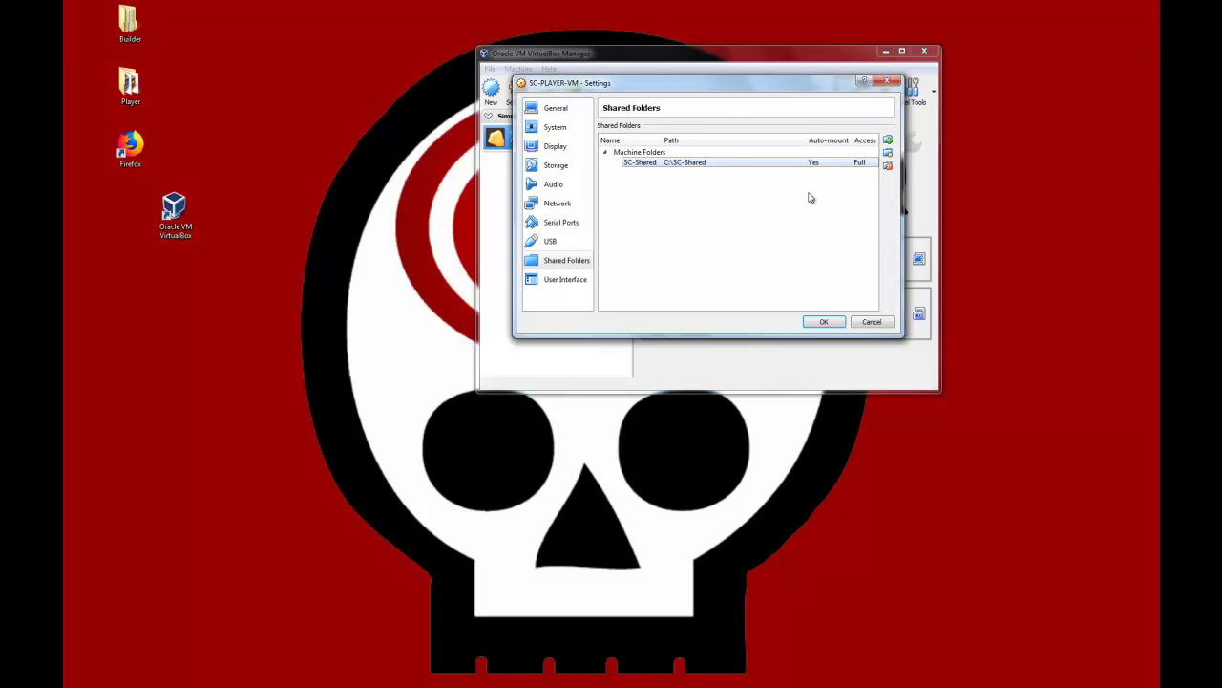
click(888, 153)
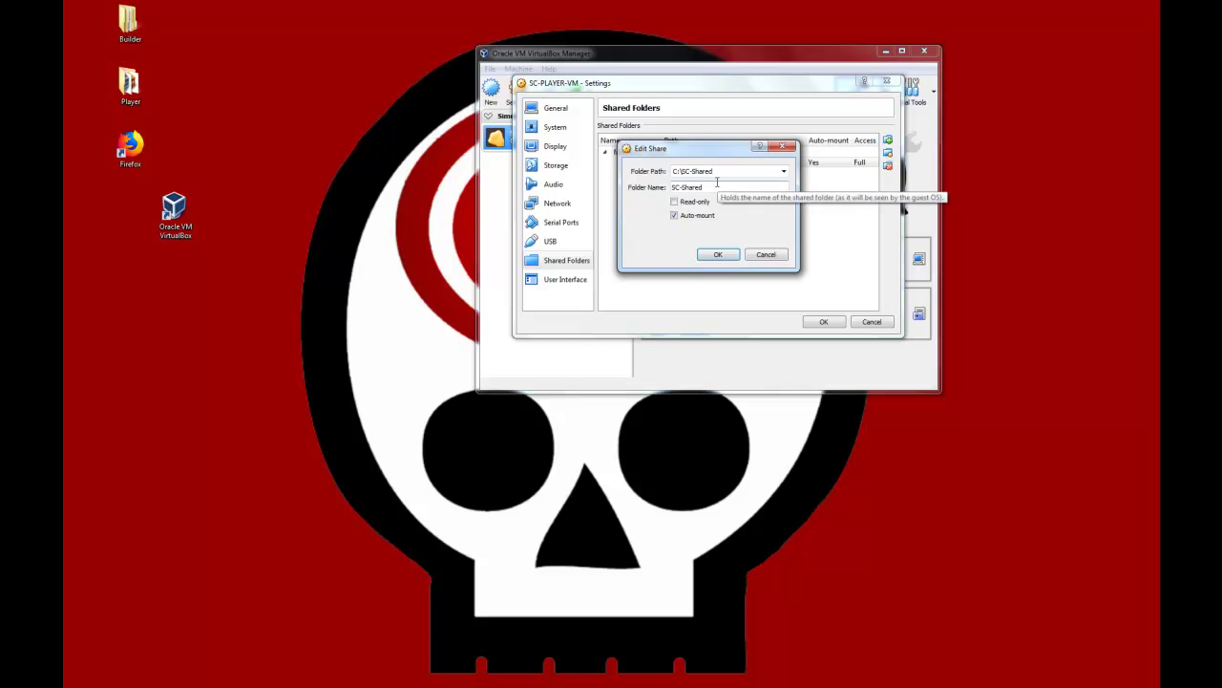
click(752, 255)
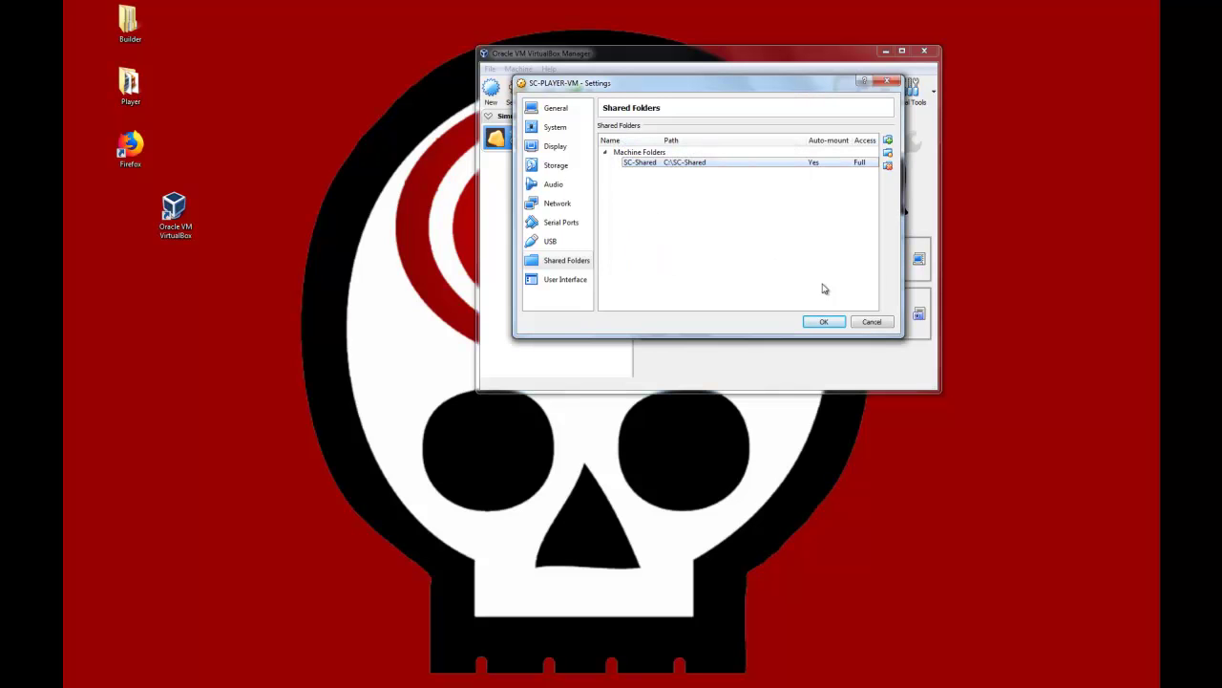
click(872, 323)
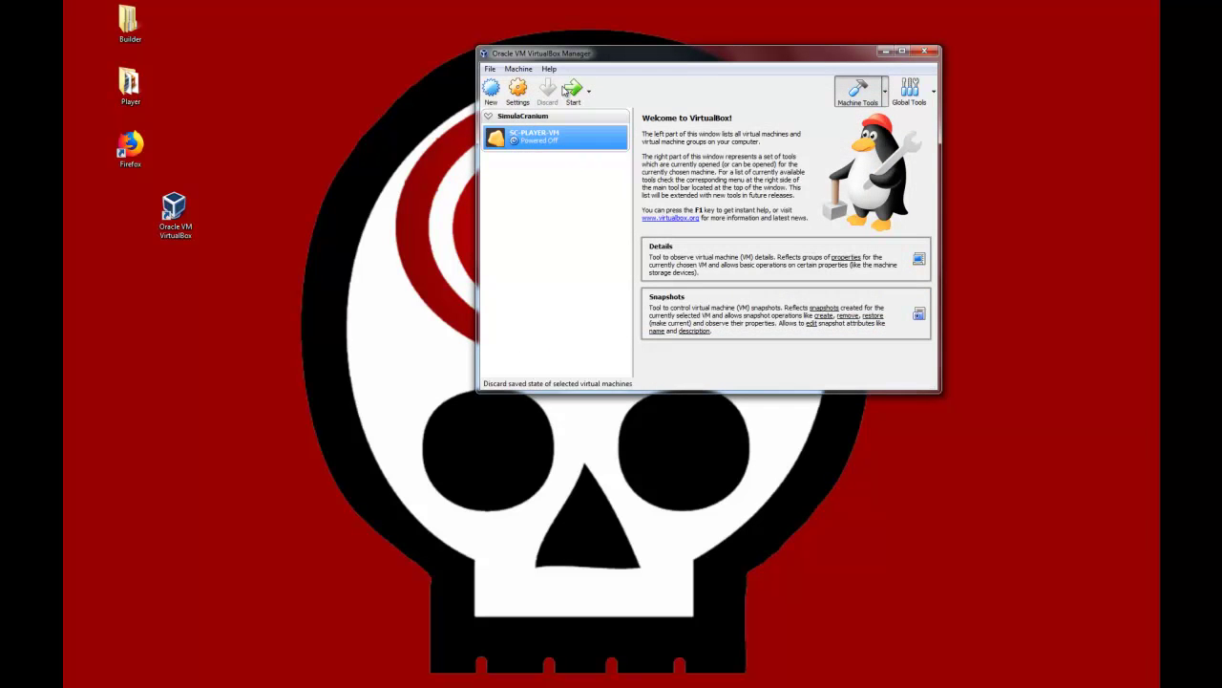
- Try to start the SC-PLAYER-VM virtual machine
click(575, 101)
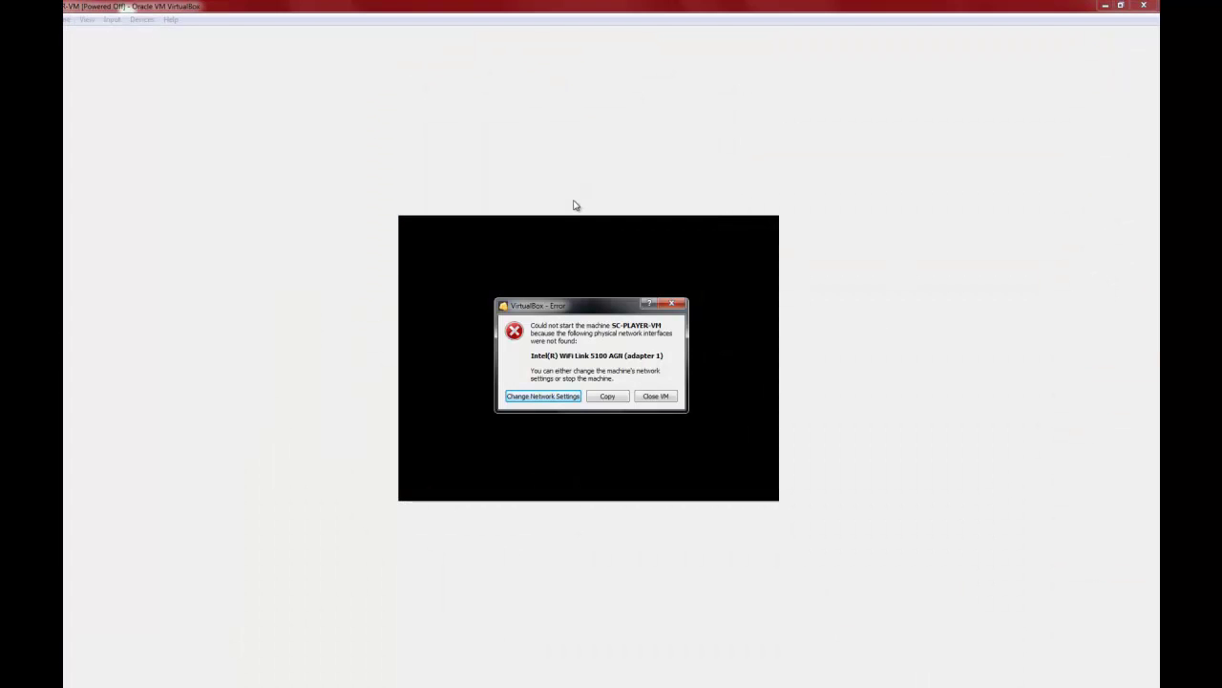
- Change the machine's network settings to bridge Adapter 1 to the Gigabit PCI Express Network Adapter, check the advanced options, and apply them to continue booting
click(542, 395)
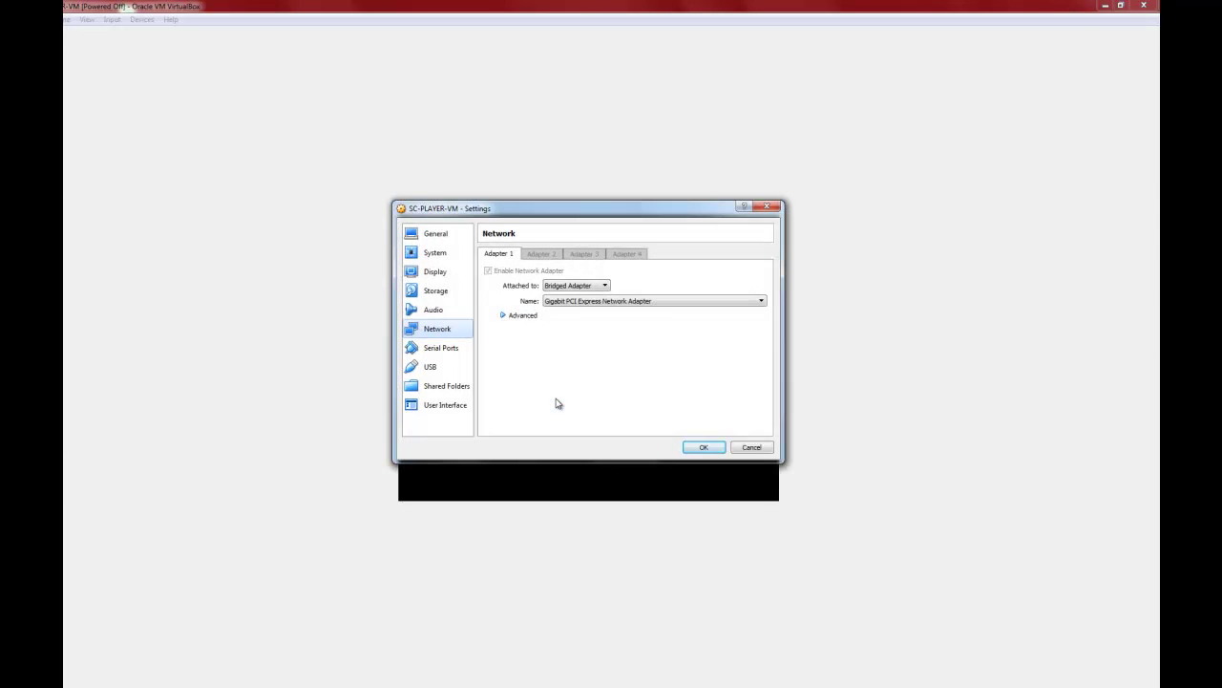
click(761, 302)
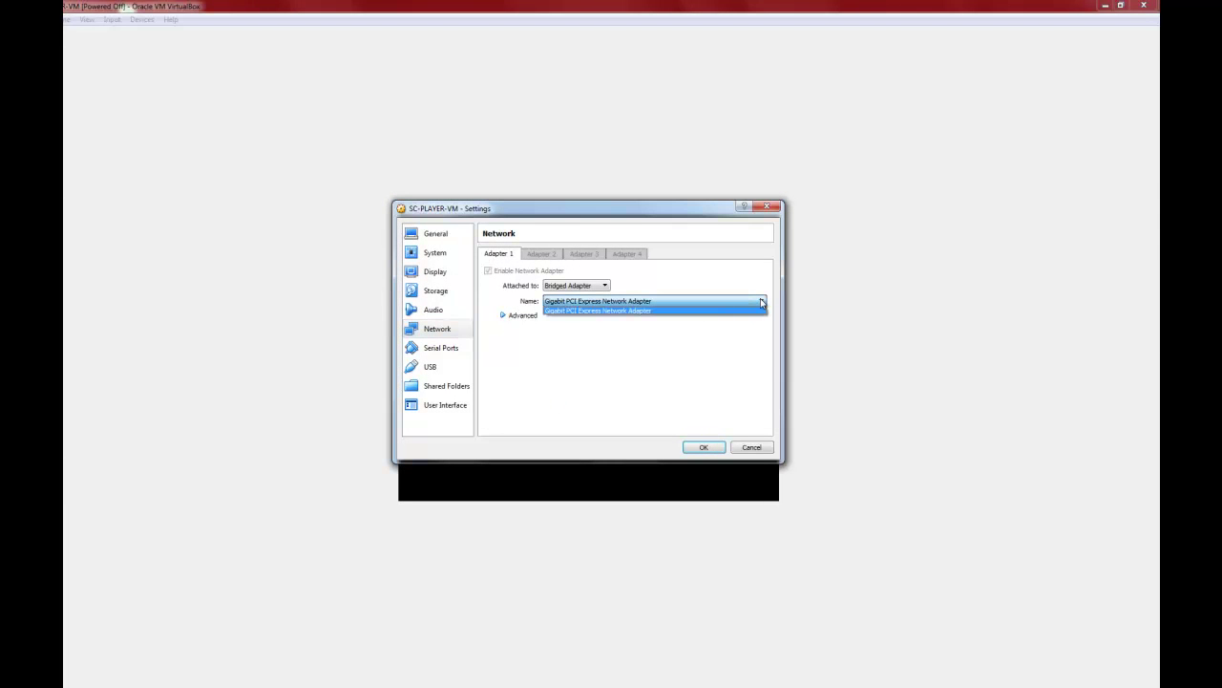
click(761, 302)
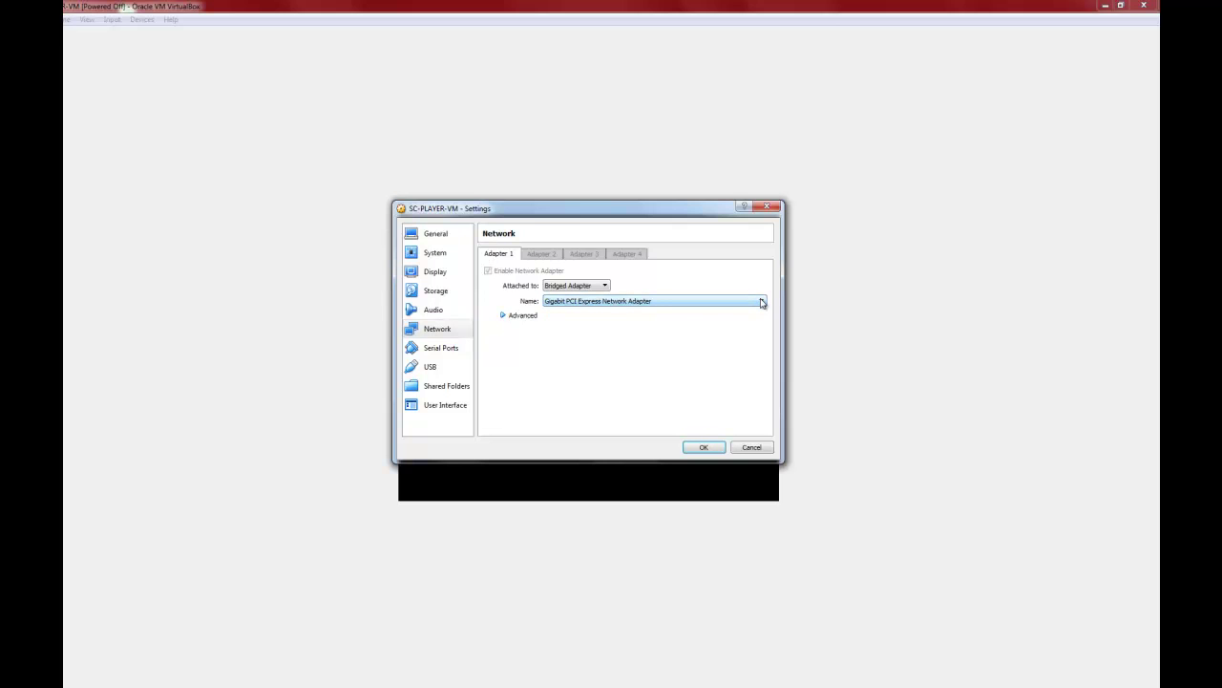
click(504, 316)
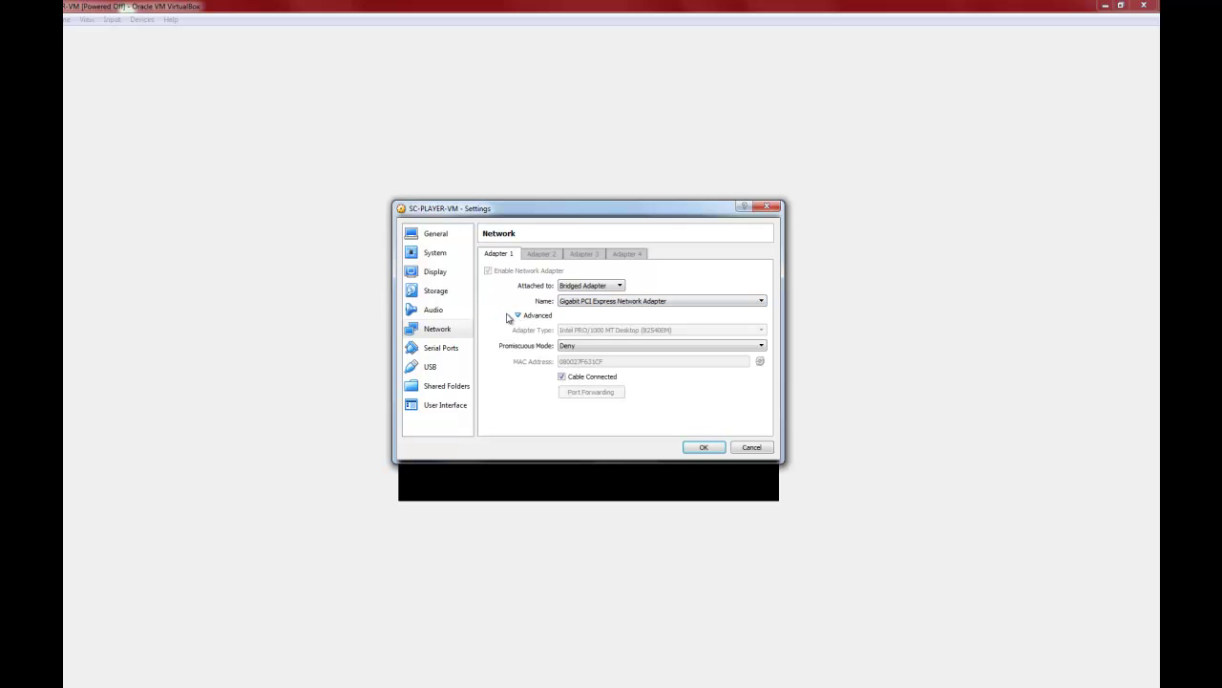
click(703, 448)
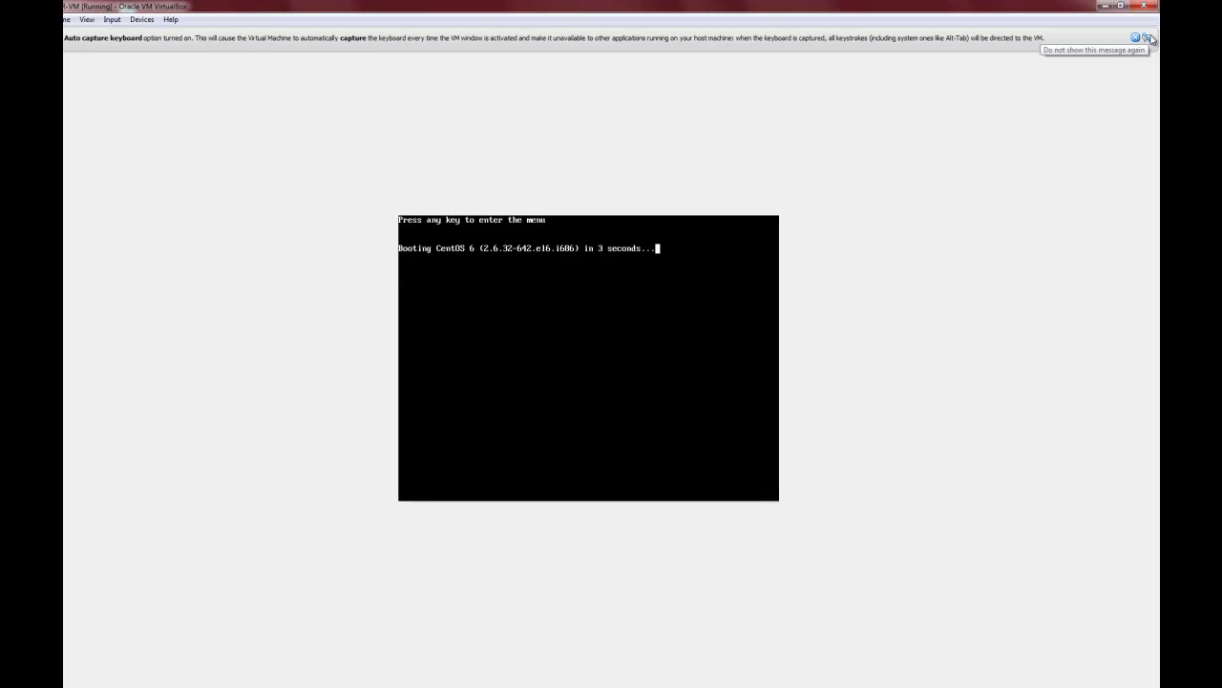
- Permanently dismiss the auto capture keyboard and mouse pointer integration messages while the virtual machine boots
click(1149, 38)
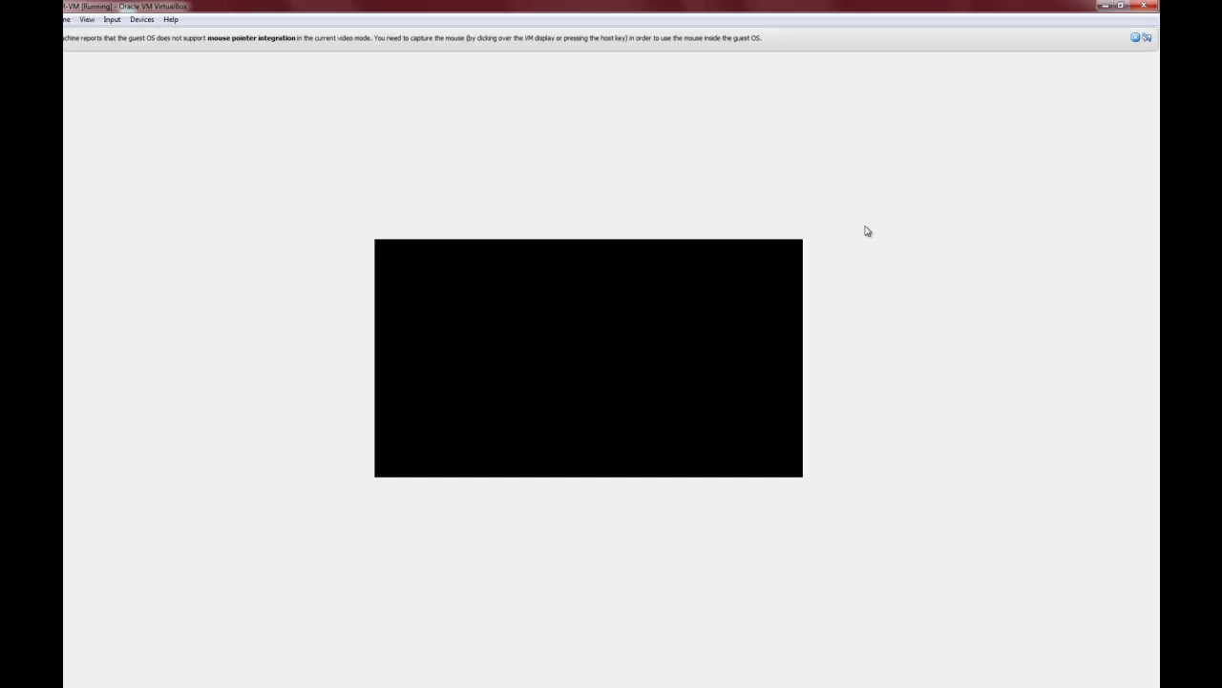
click(1147, 39)
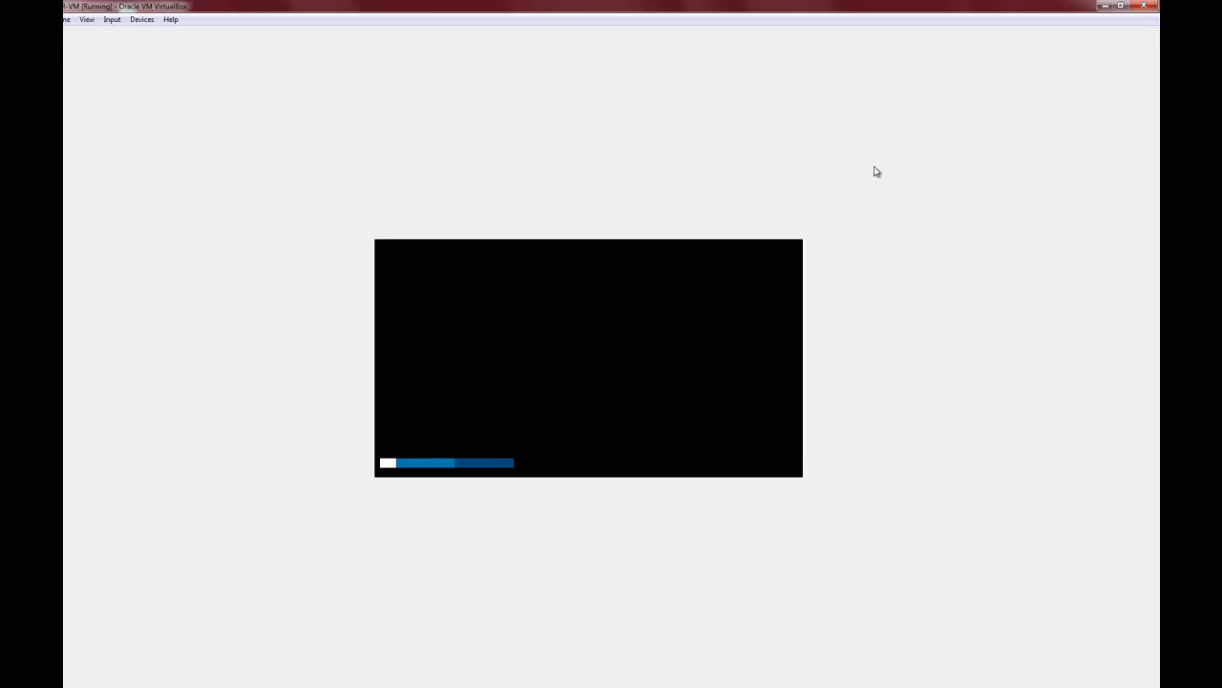